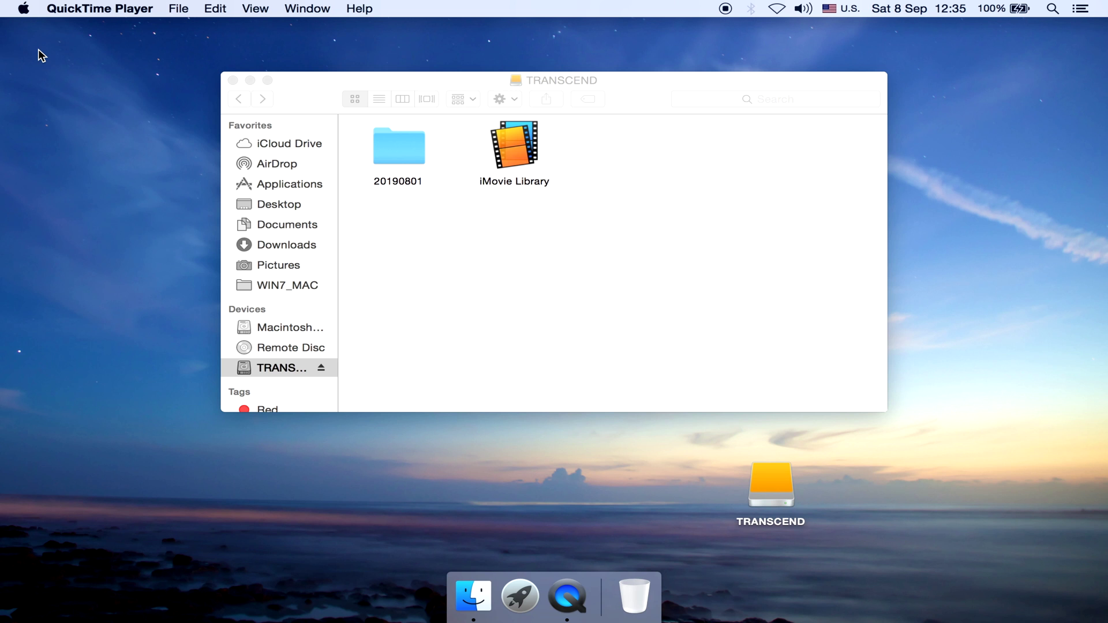
Open the TRANSCEND iMovie Library in iMovie, view its projects, then quit iMovie
double_click(510, 133)
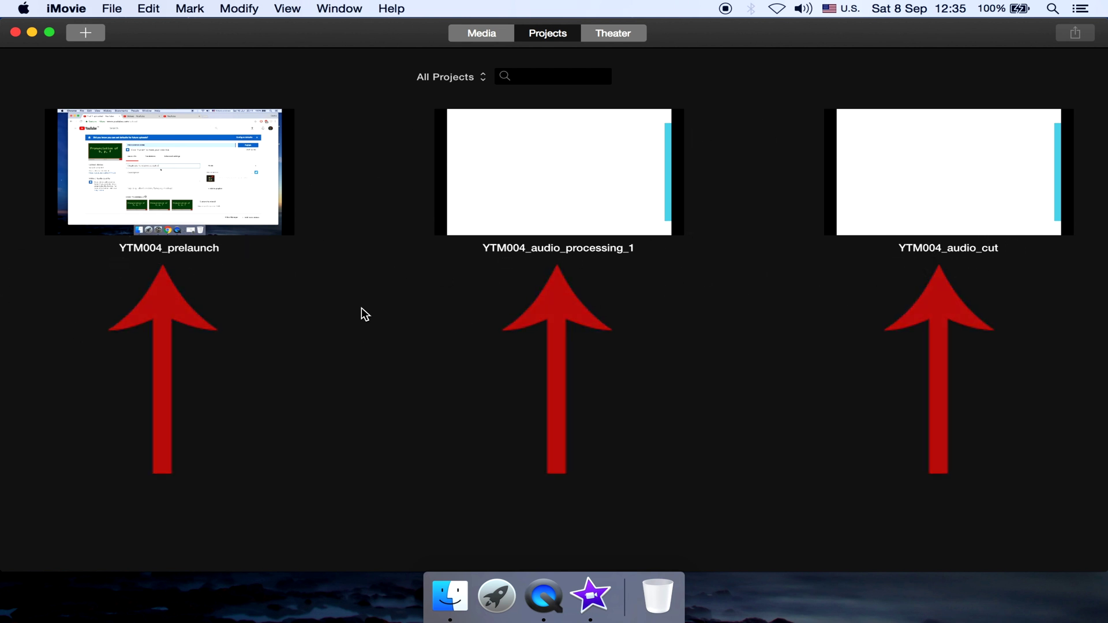
left_click(450, 596)
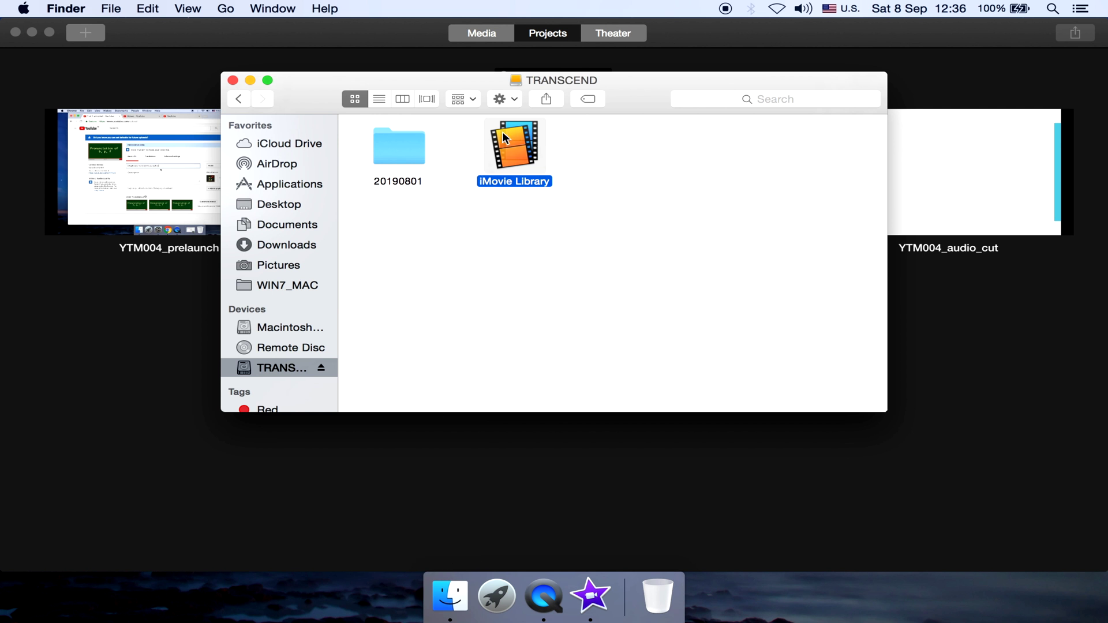
left_click(392, 29)
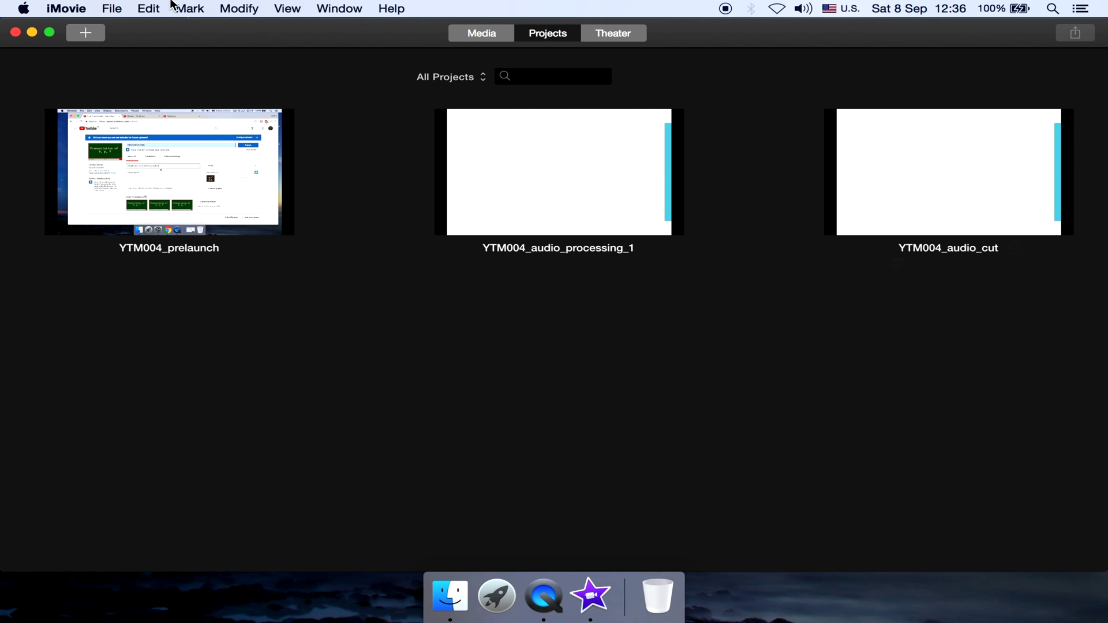
left_click(15, 33)
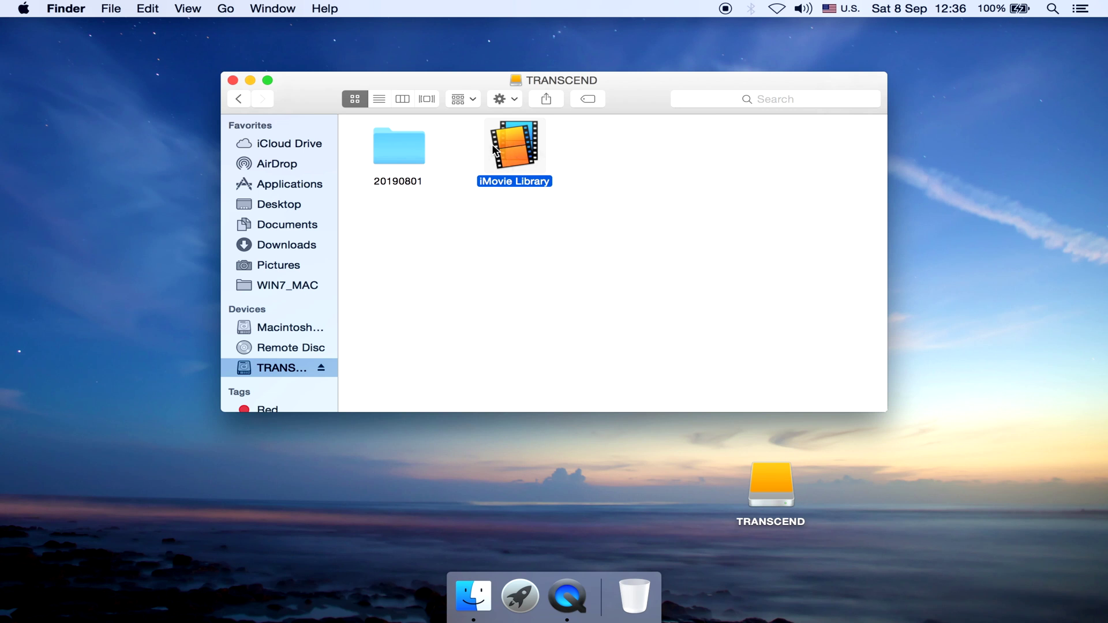
Copy and paste the iMovie Library on TRANSCEND, naming the duplicate ytm_prelaunch
right_click(526, 144)
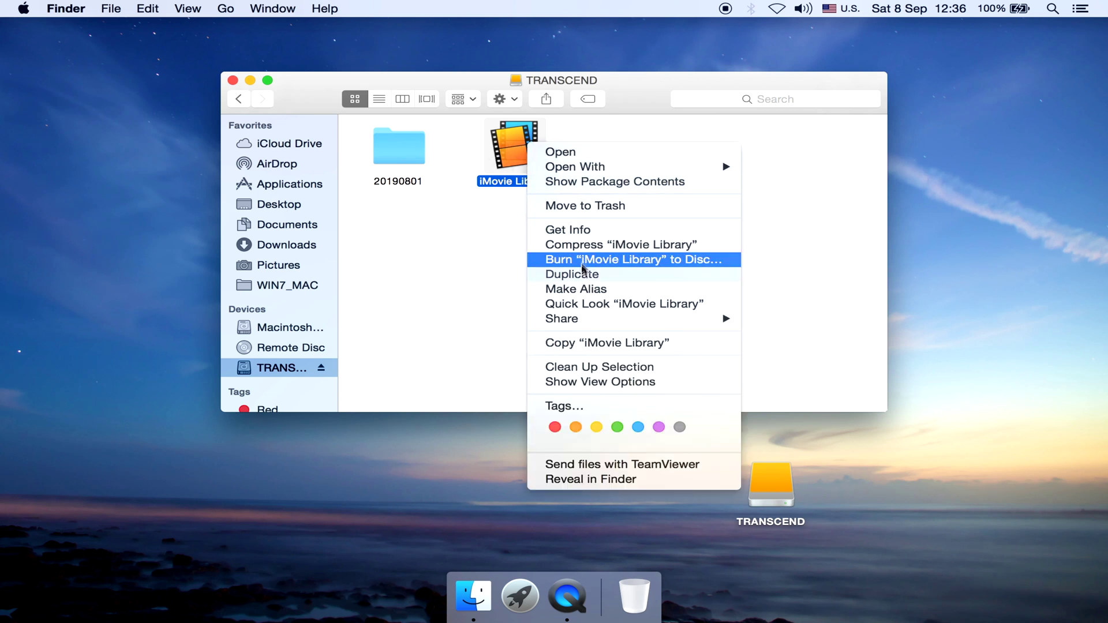
left_click(572, 343)
right_click(507, 285)
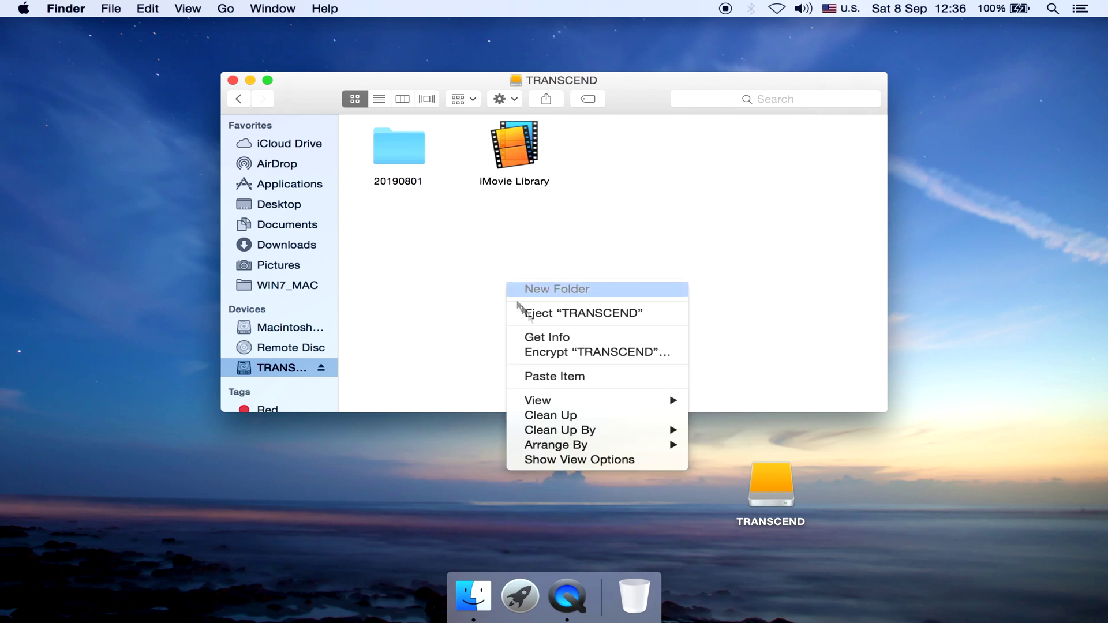
left_click(590, 377)
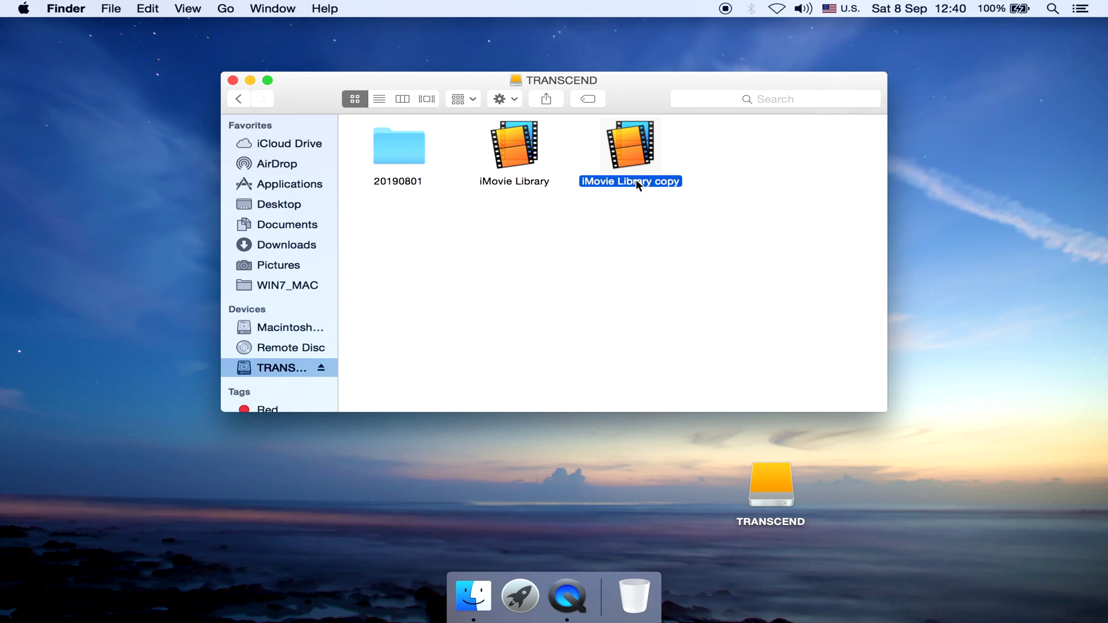
key("Return")
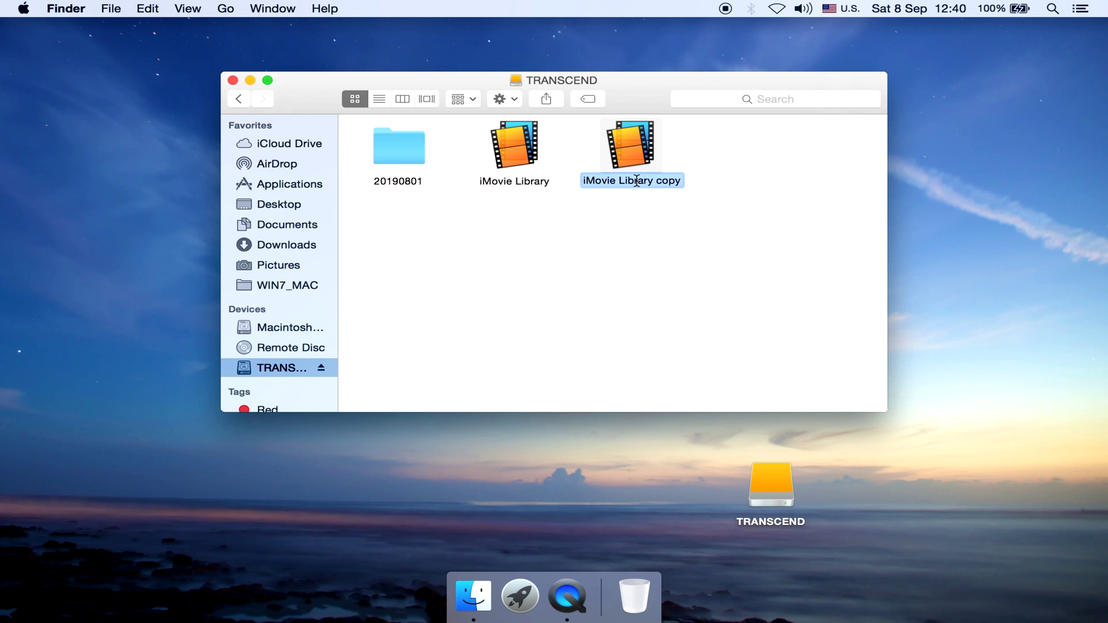
type("ytm_")
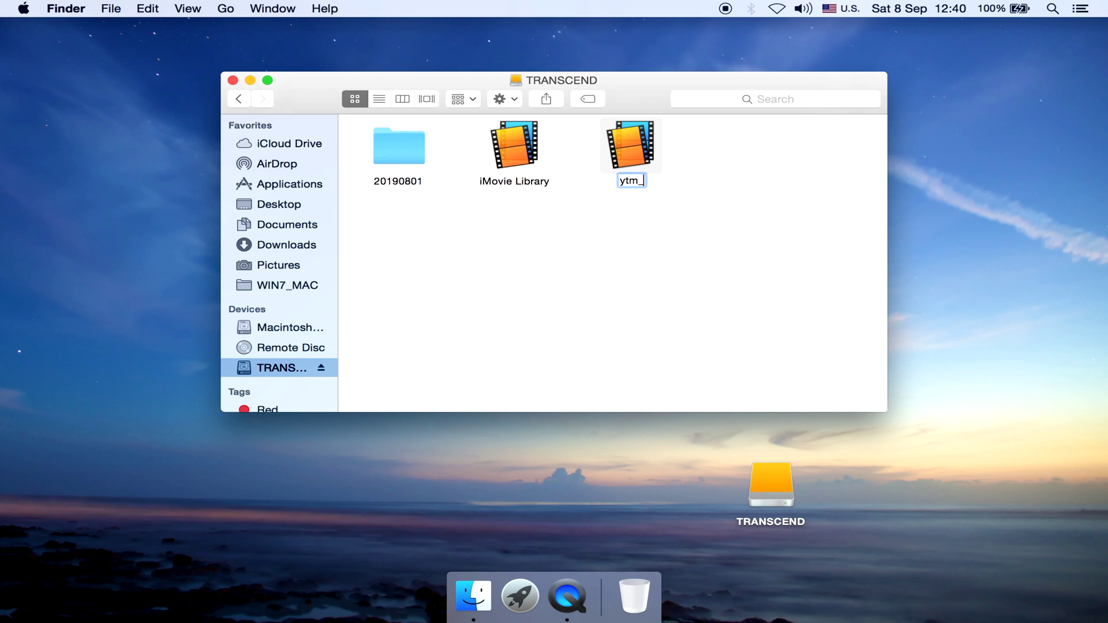
type("prelaunch")
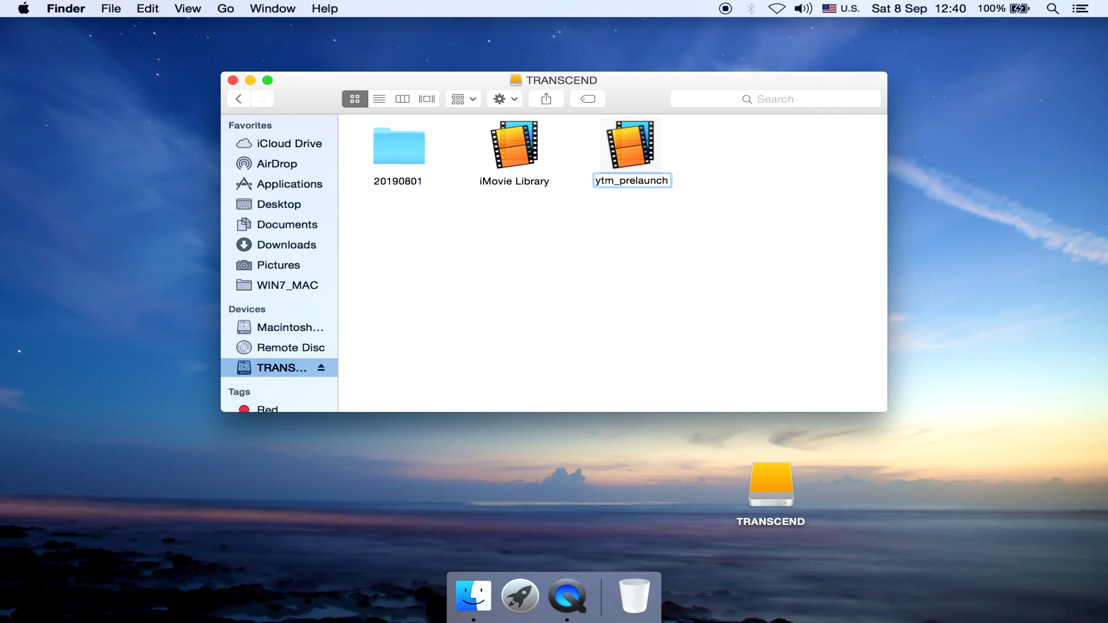
key("Return")
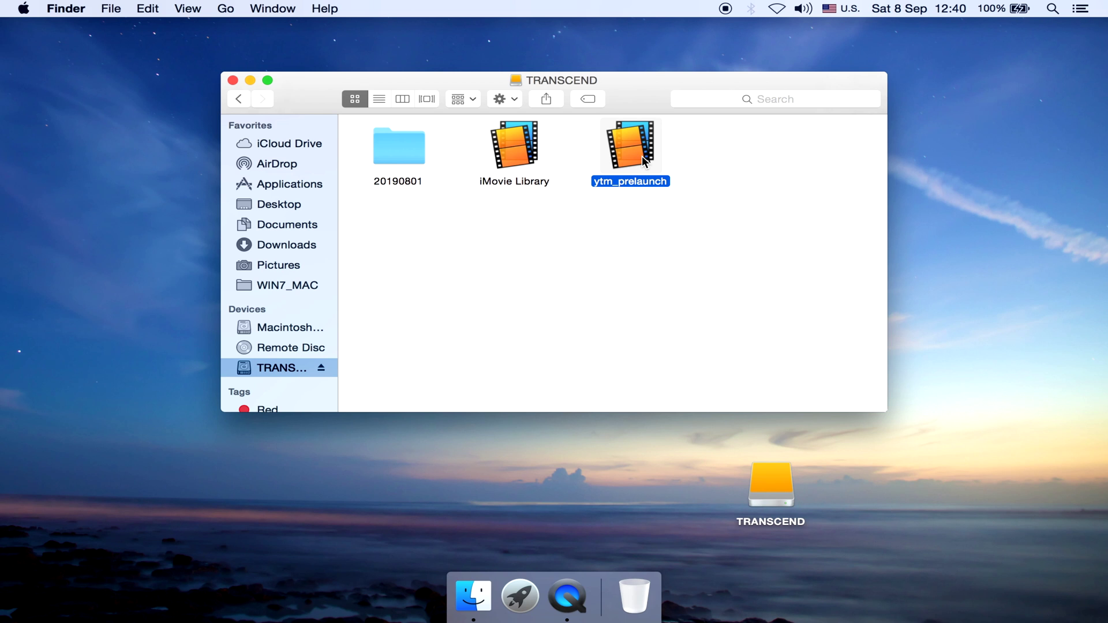
double_click(642, 161)
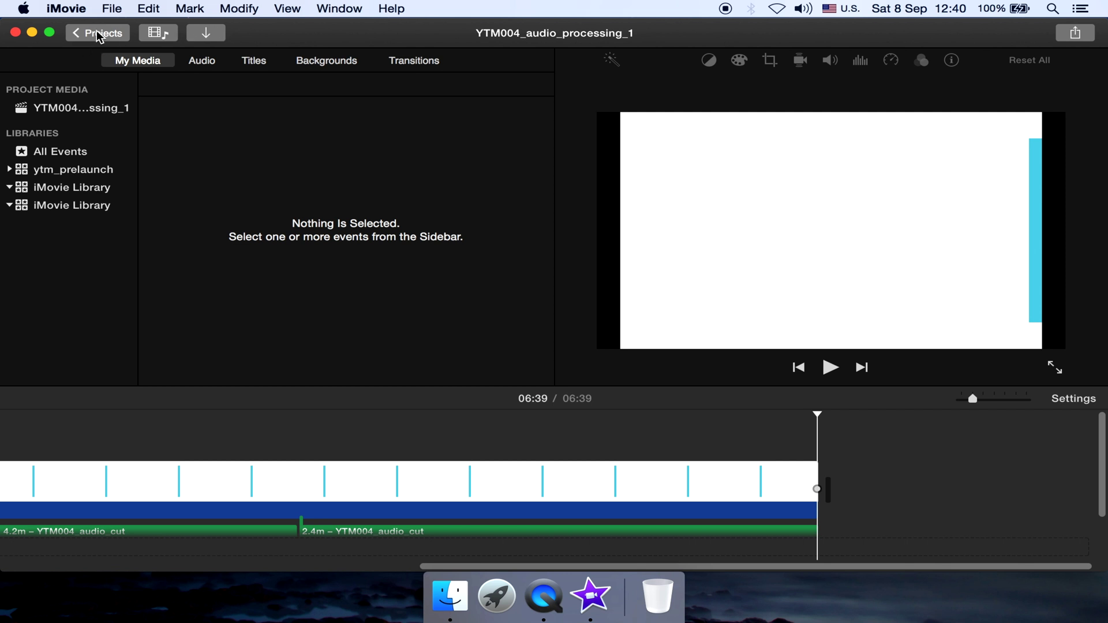
left_click(99, 35)
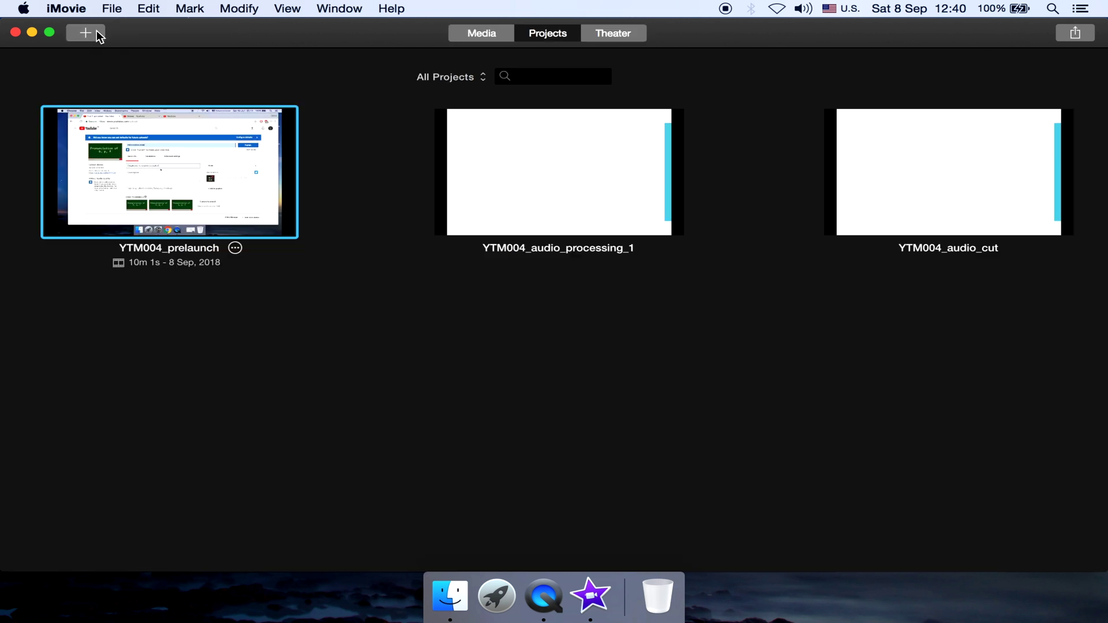
key("super+d")
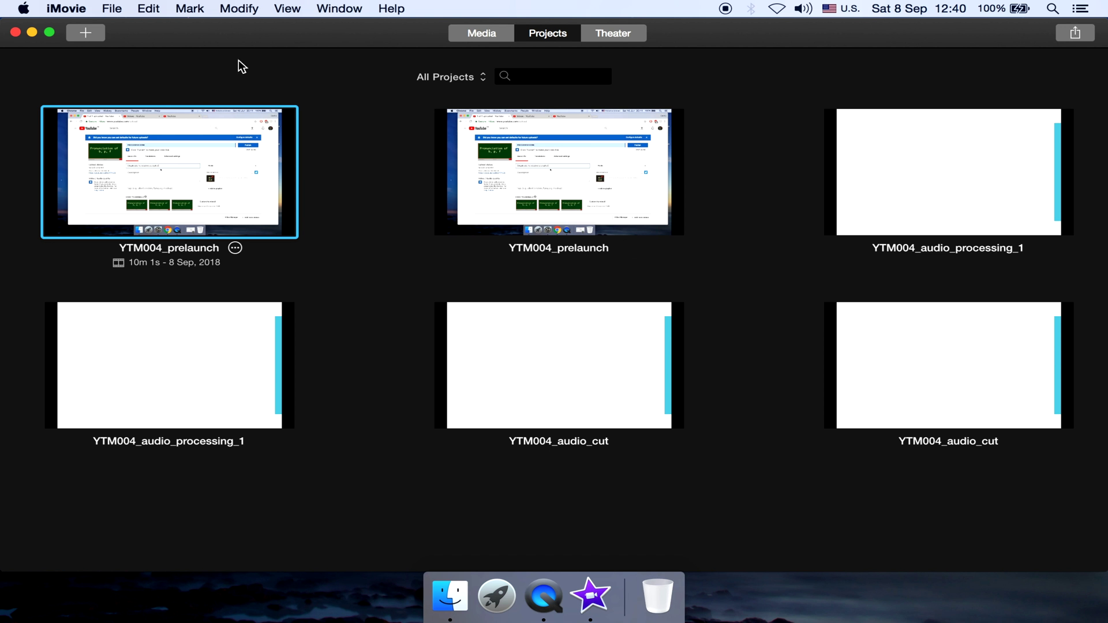
left_click(15, 33)
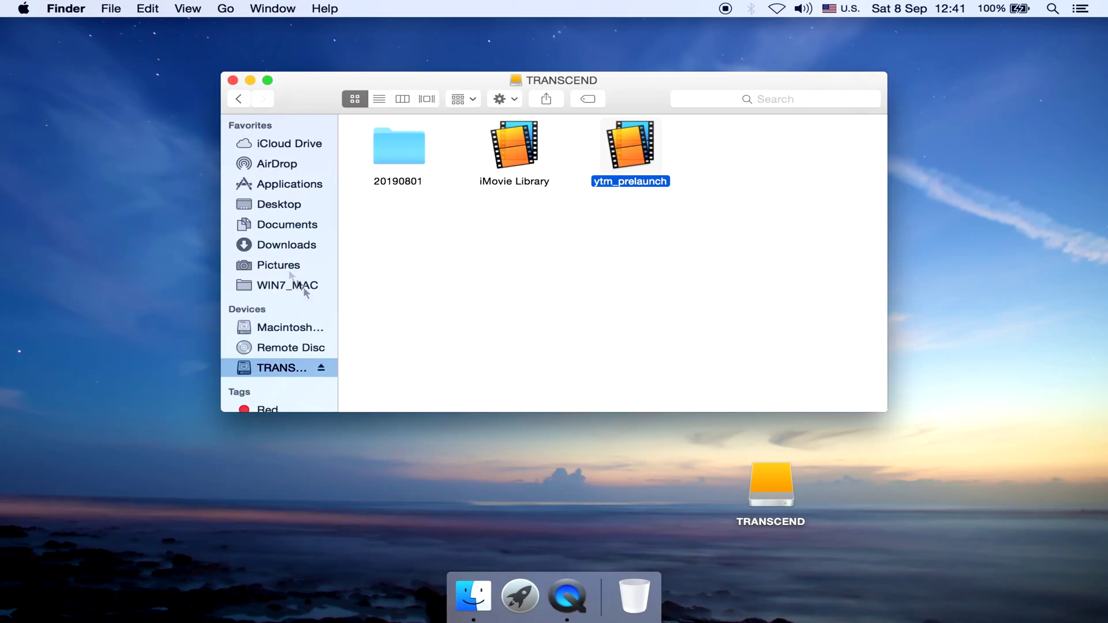
left_click(321, 368)
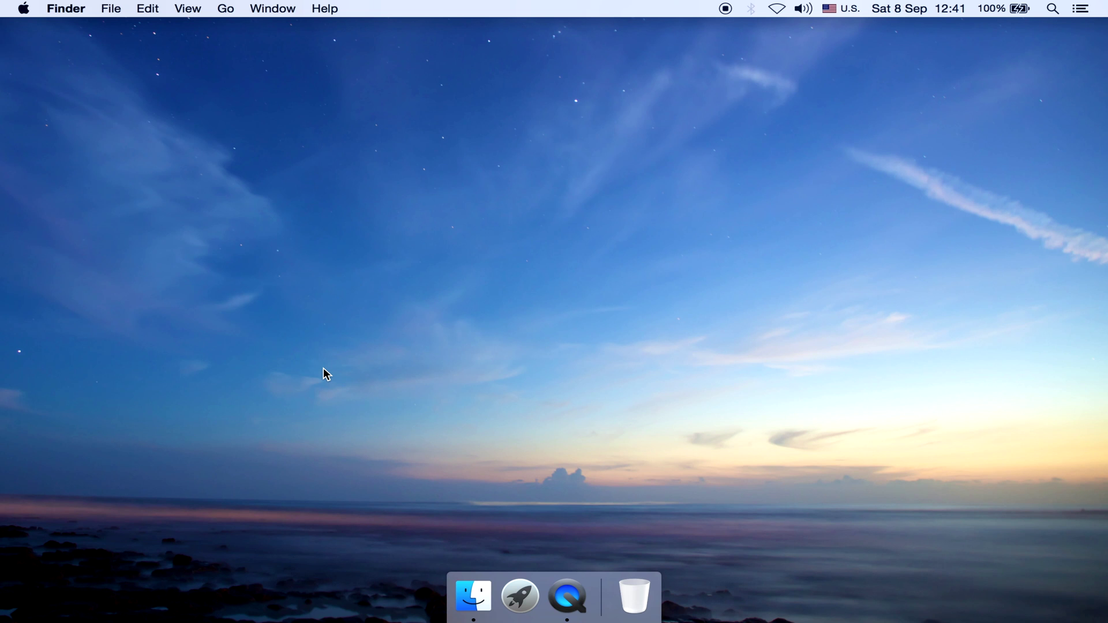
left_click(475, 591)
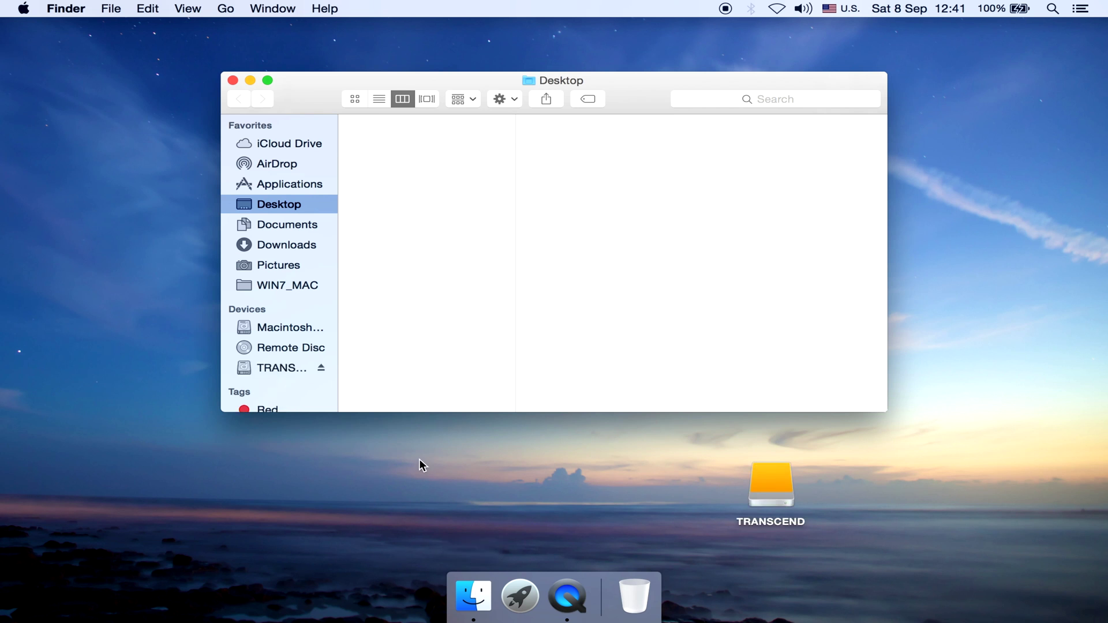
left_click(268, 368)
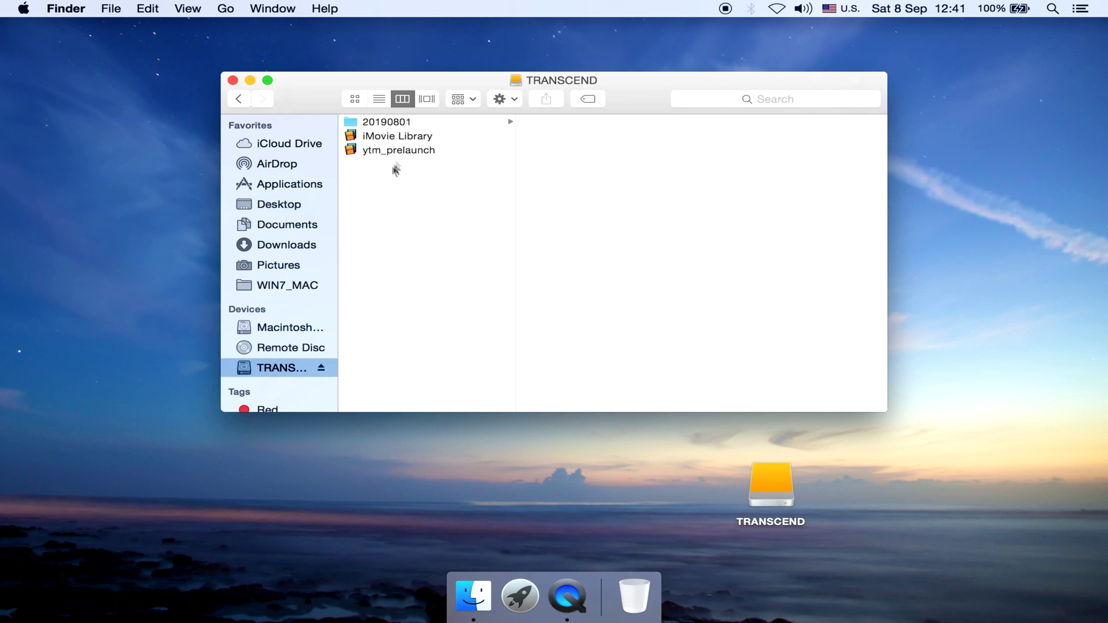
left_click(417, 153)
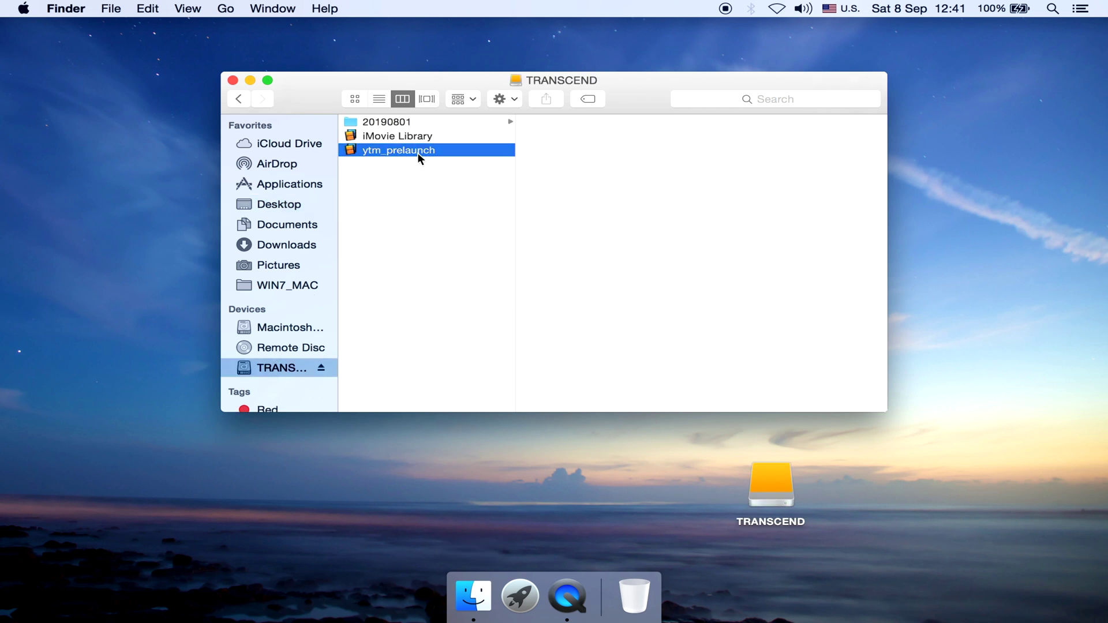
double_click(418, 153)
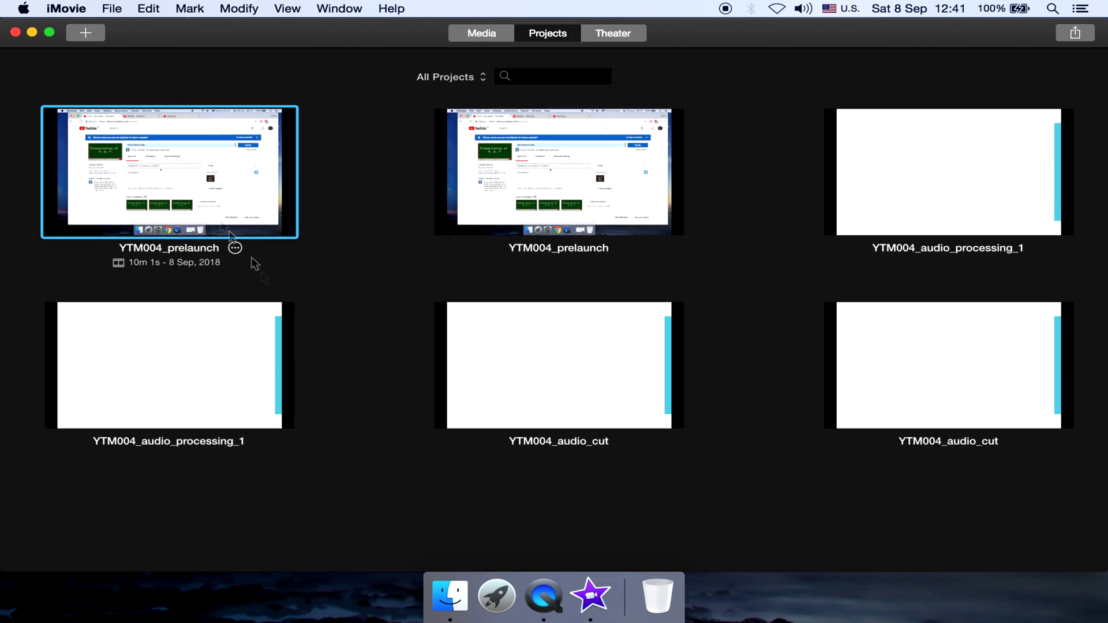
left_click(16, 33)
Create a new untitled folder on the TRANSCEND drive
left_click(387, 227)
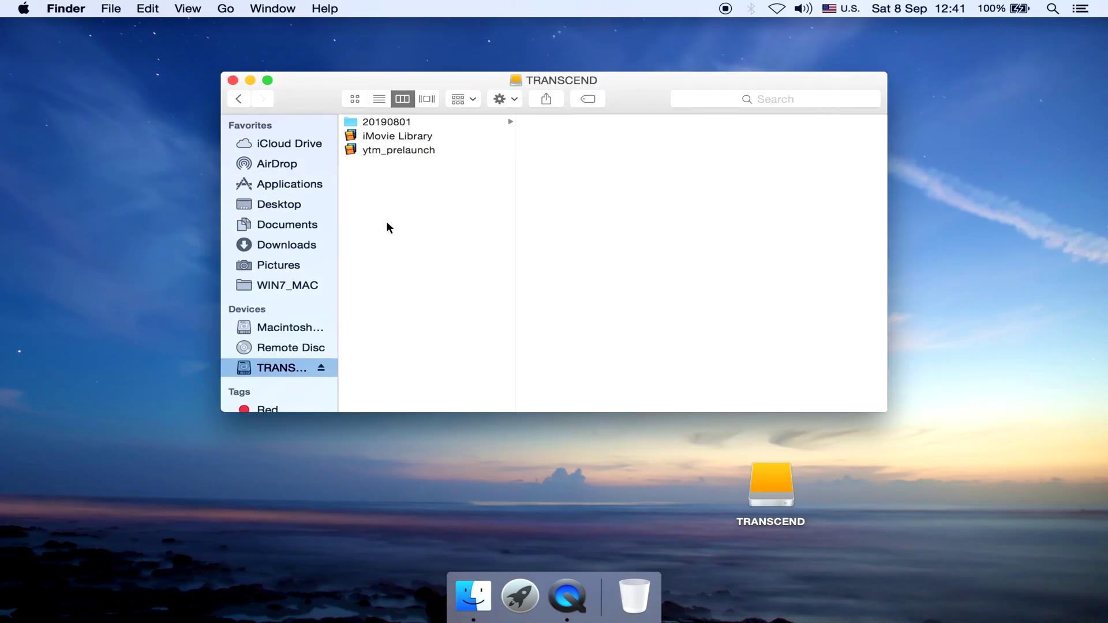
right_click(388, 226)
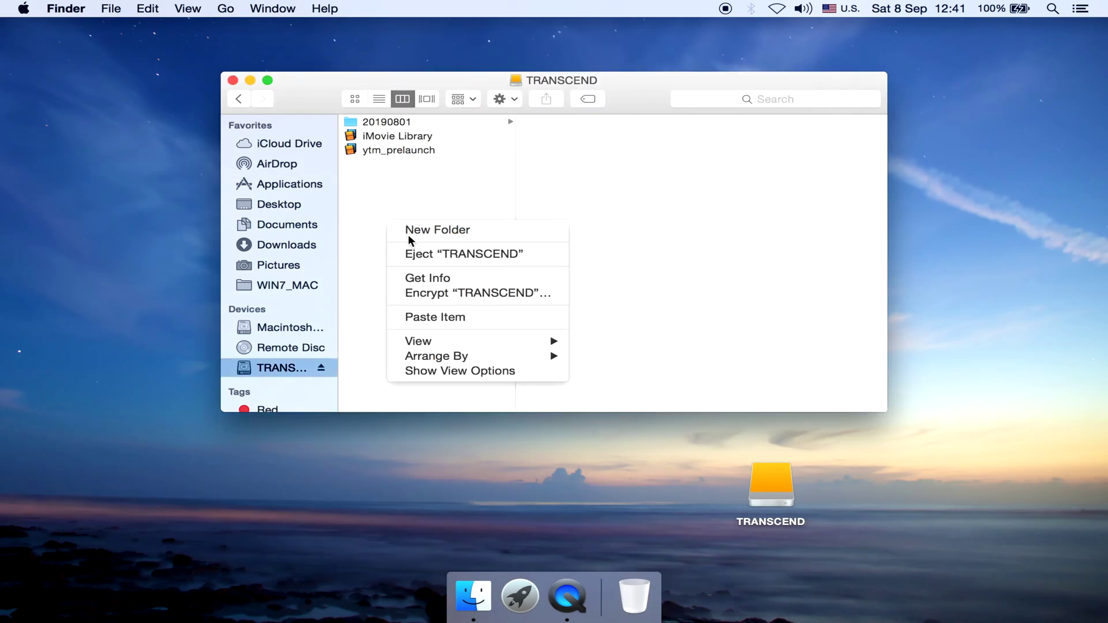
left_click(408, 235)
key("Return")
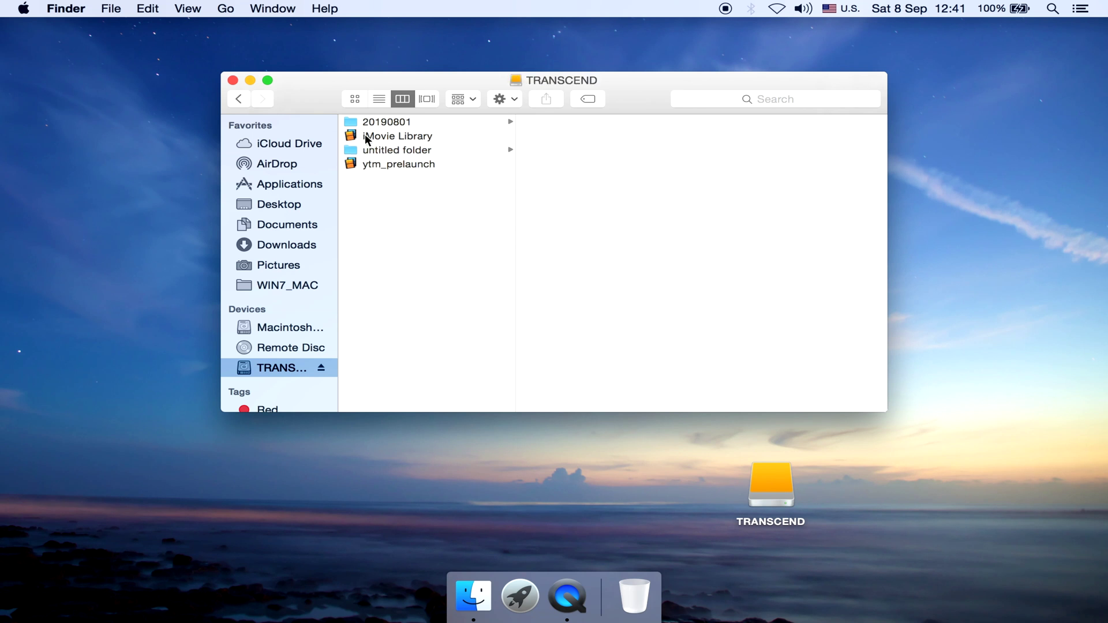
Move iMovie Library into untitled folder and open ytm_prelaunch's projects overview
left_click_drag(364, 135, 376, 149)
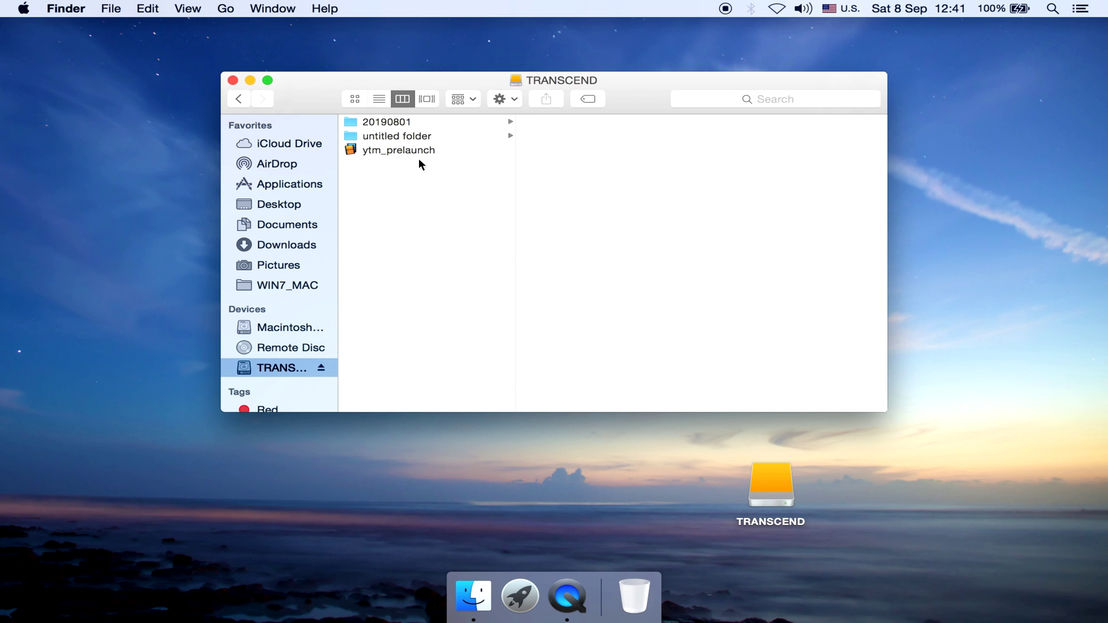
double_click(428, 150)
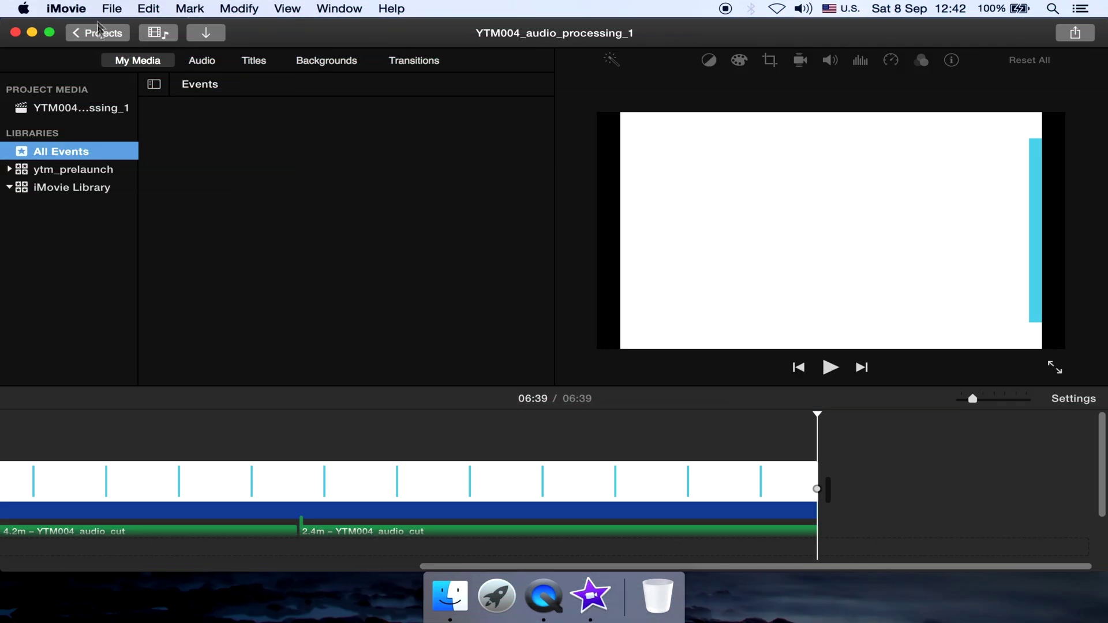
left_click(98, 36)
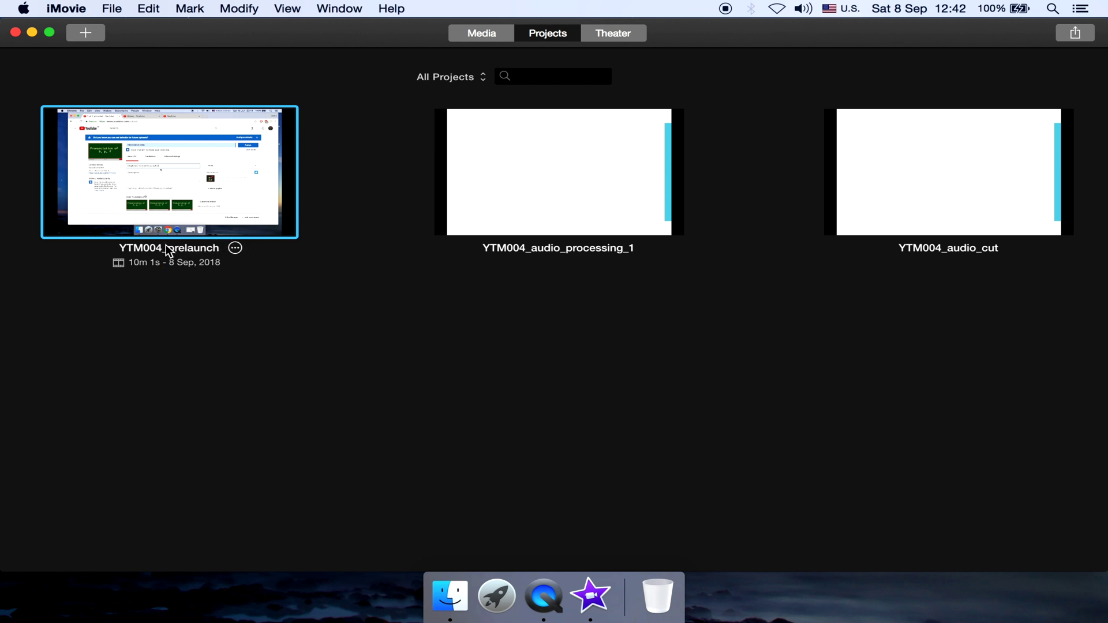
Delete the YTM004_audio_cut project from the library
left_click(564, 190)
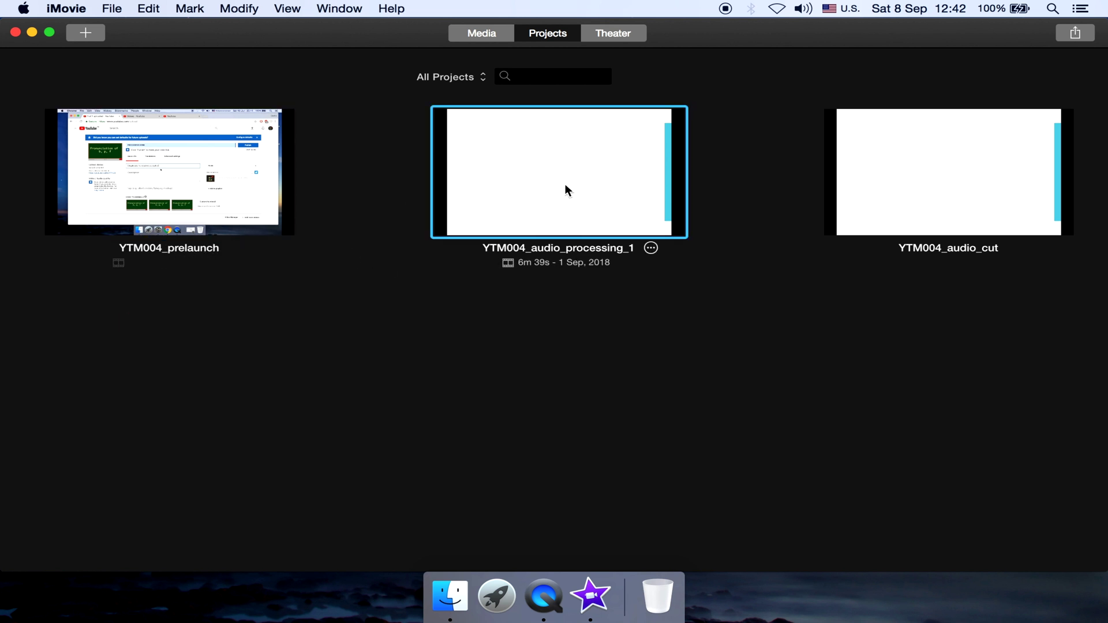
left_click(925, 171)
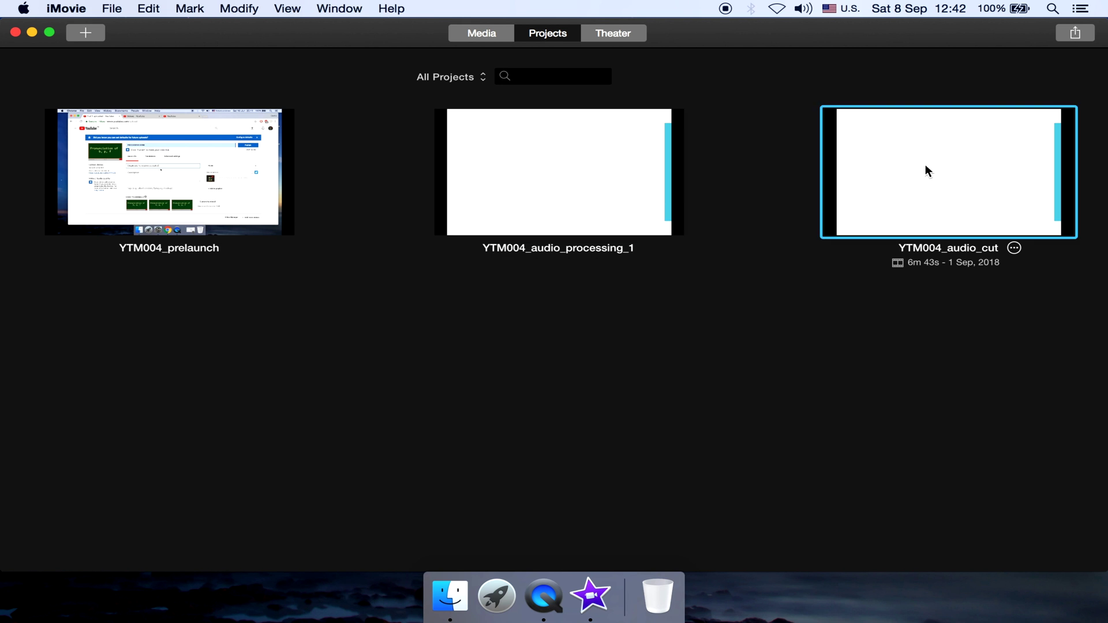
right_click(925, 171)
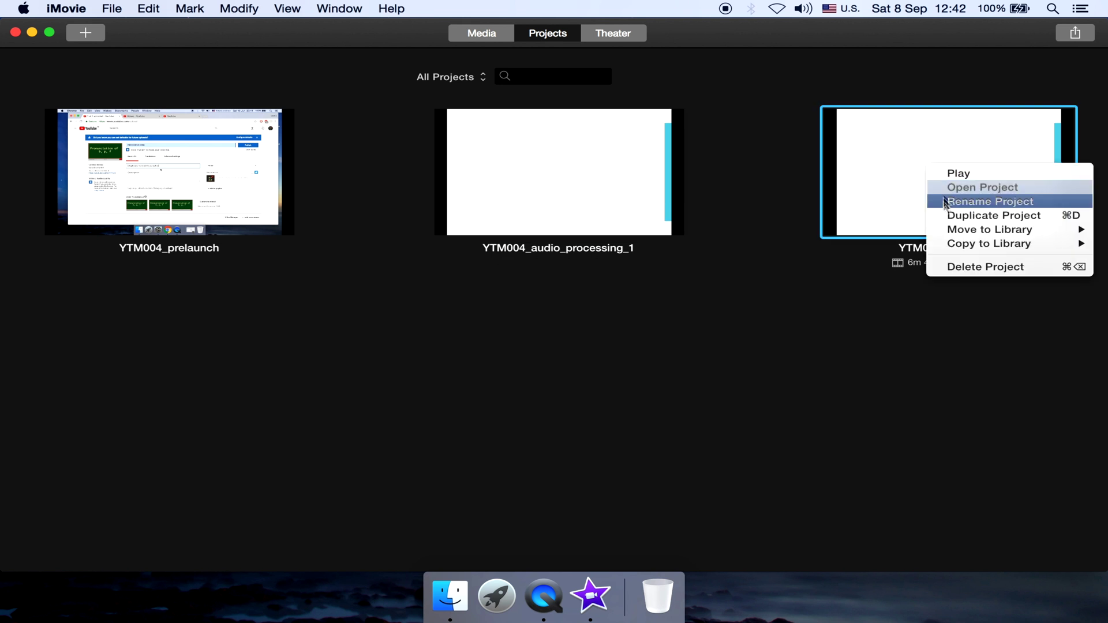
left_click(950, 267)
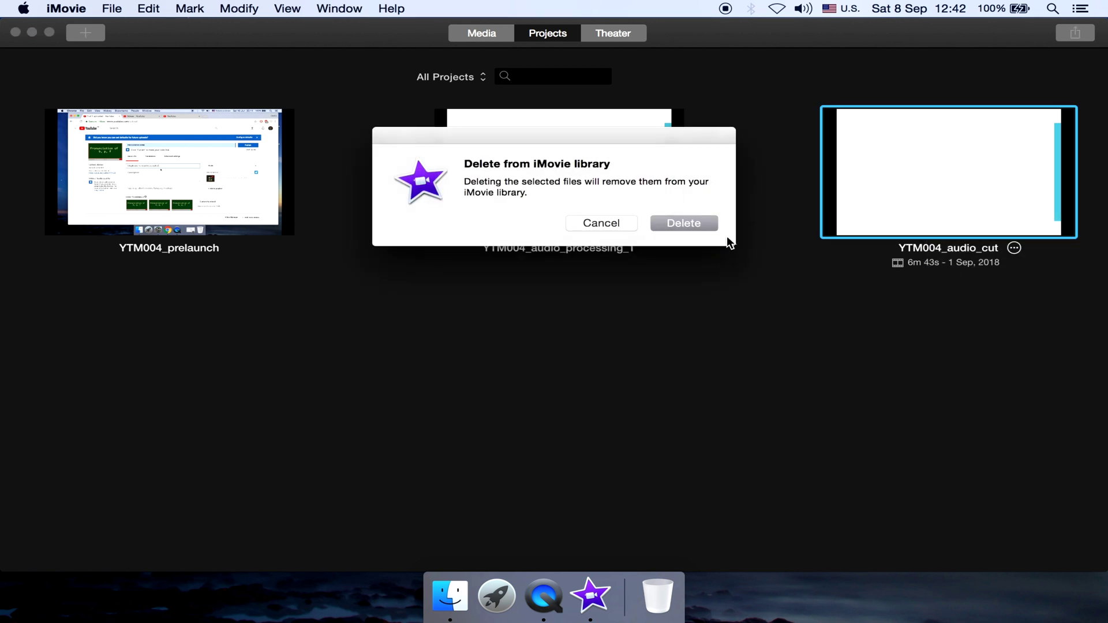
left_click(700, 225)
Delete the YTM004_audio_processing_1 project from the library
left_click(595, 174)
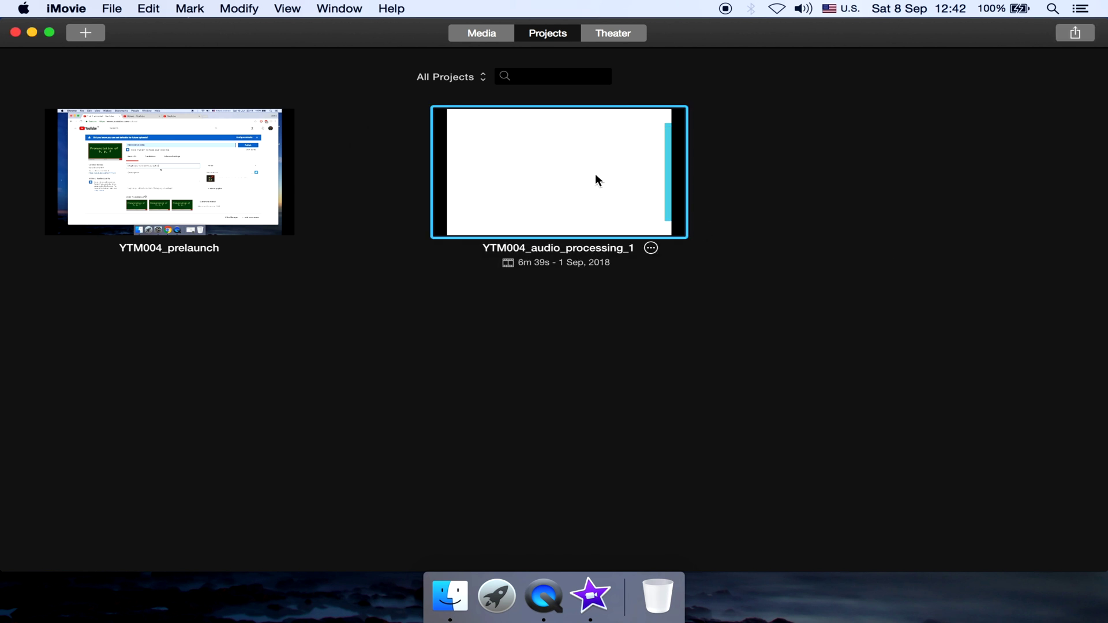
right_click(594, 175)
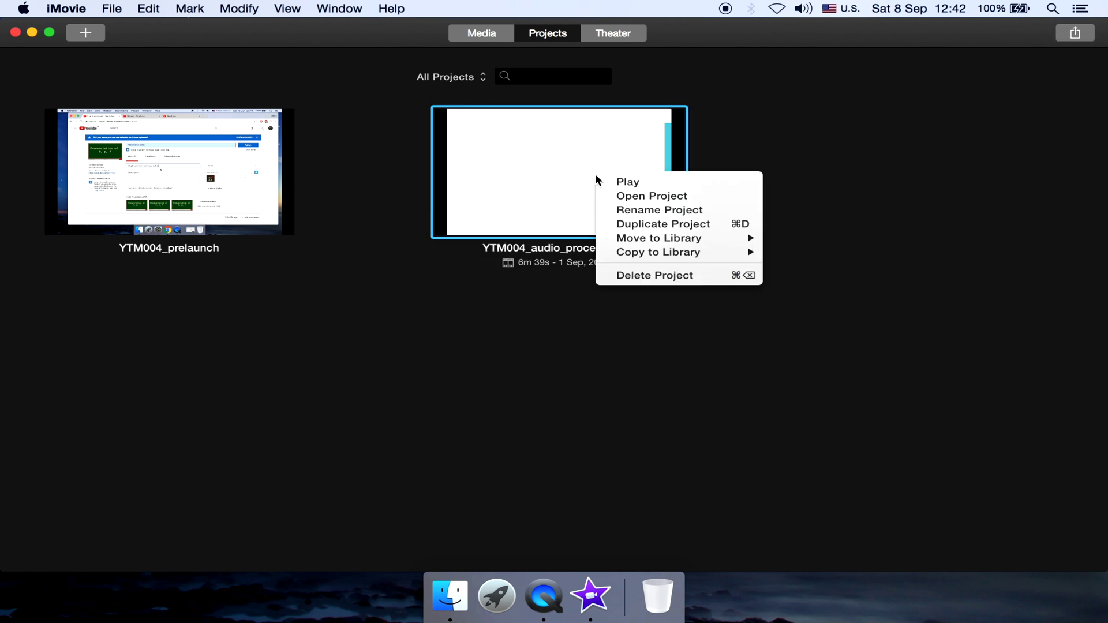
left_click(678, 275)
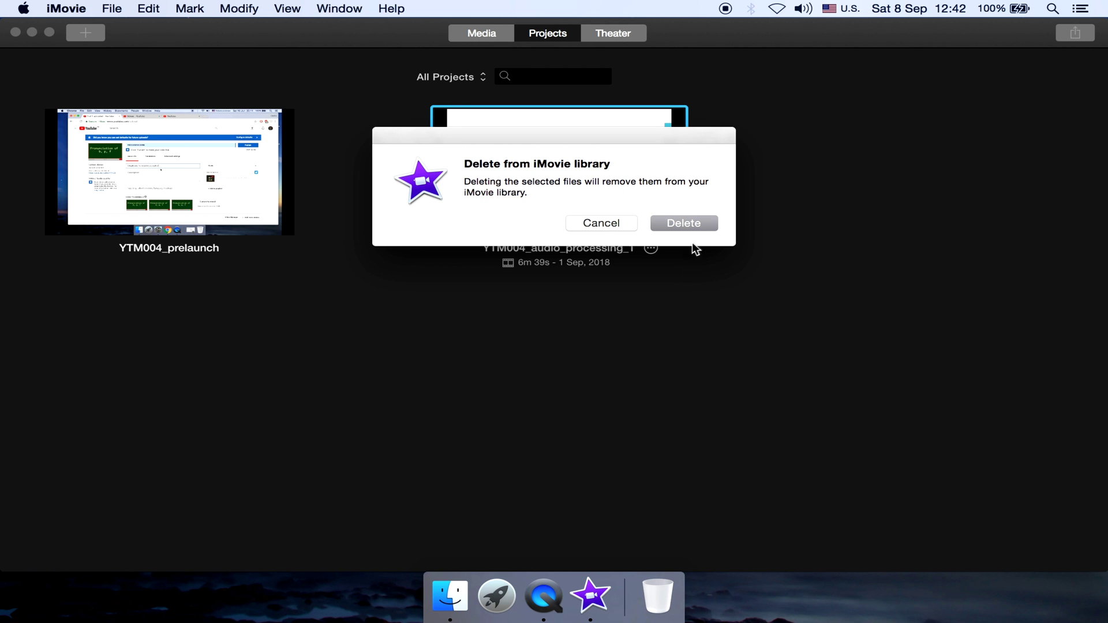
left_click(703, 225)
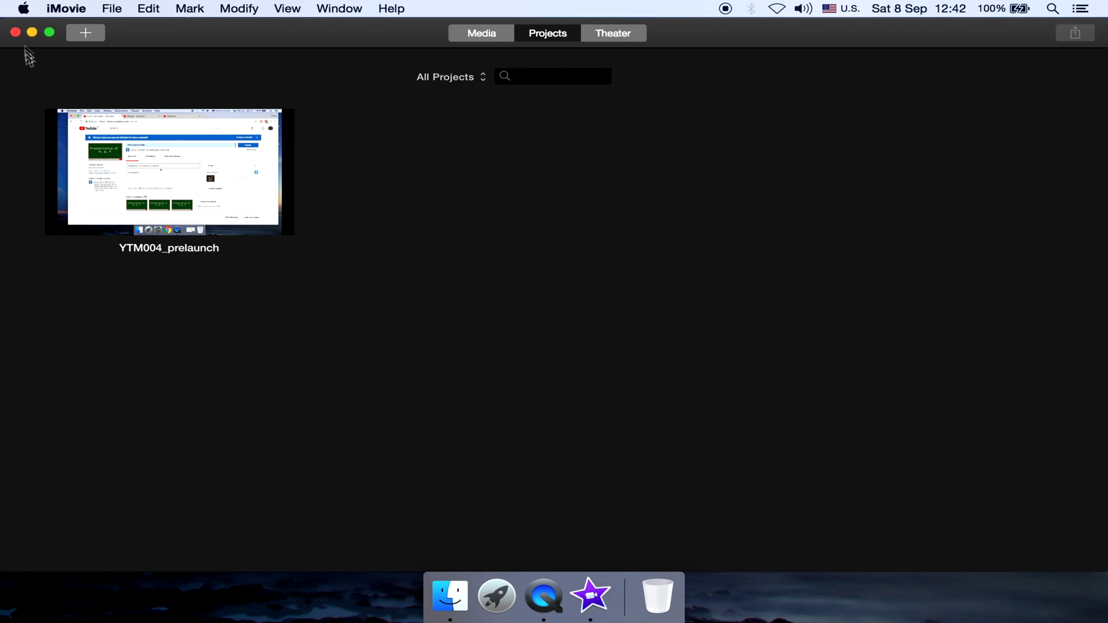
Quit iMovie and compare sizes: untitled folder's iMovie Library 10 GB, ytm_prelaunch 9.85 GB
left_click(14, 33)
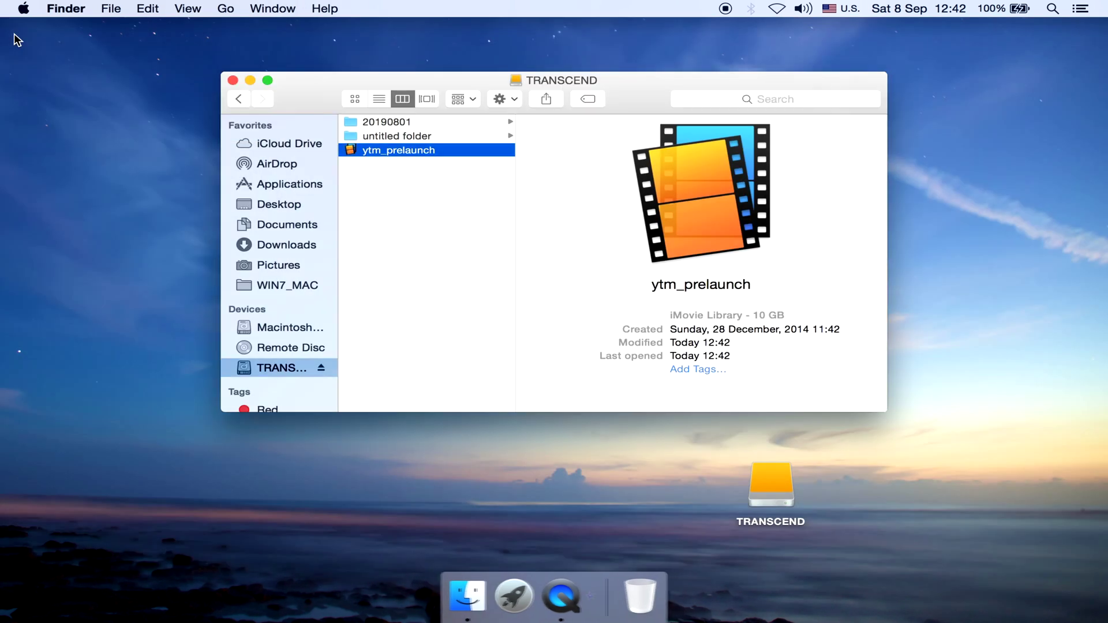
left_click(464, 265)
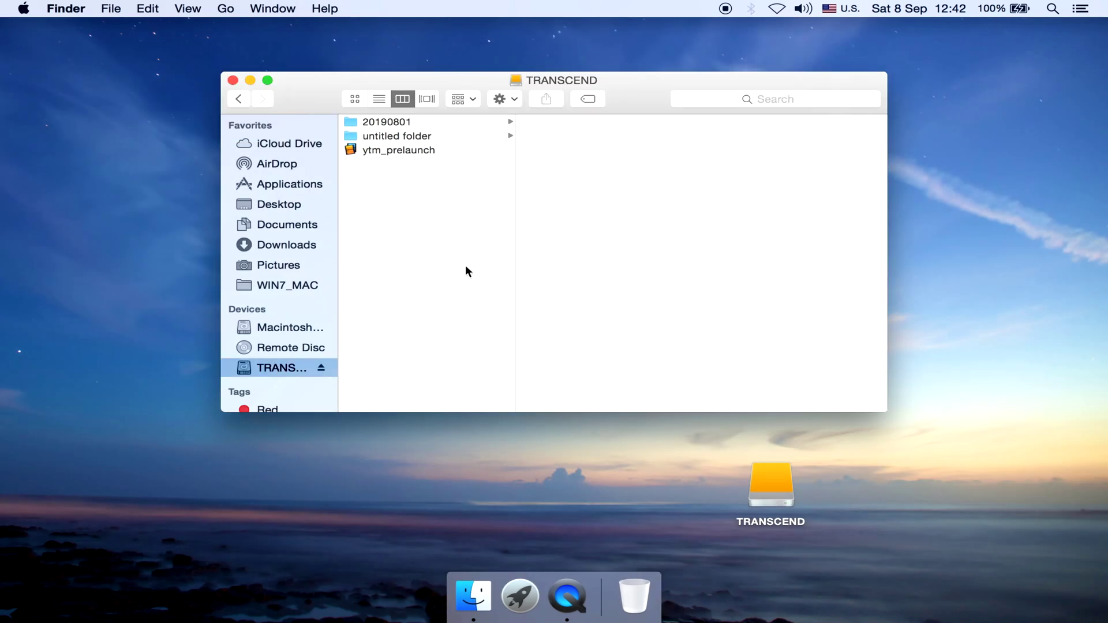
left_click(436, 136)
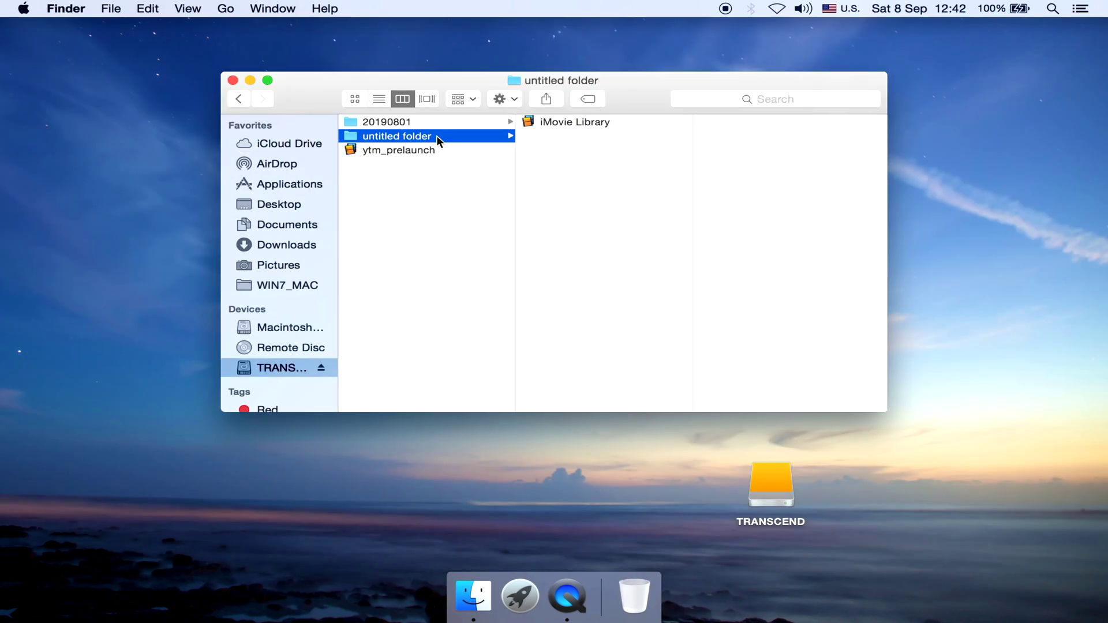
left_click(571, 123)
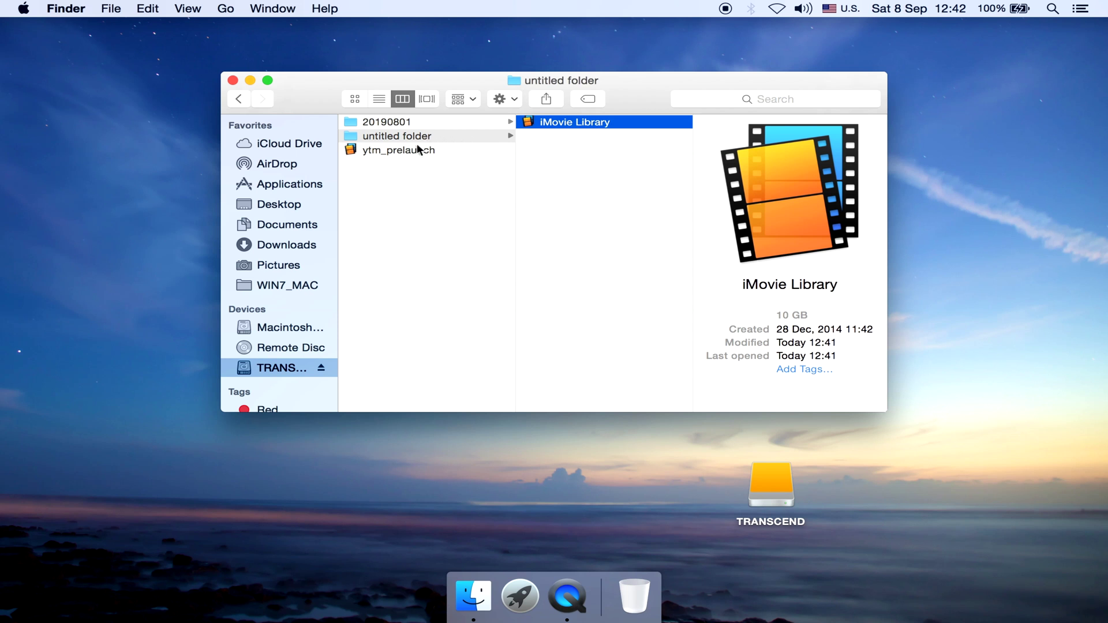
left_click(394, 151)
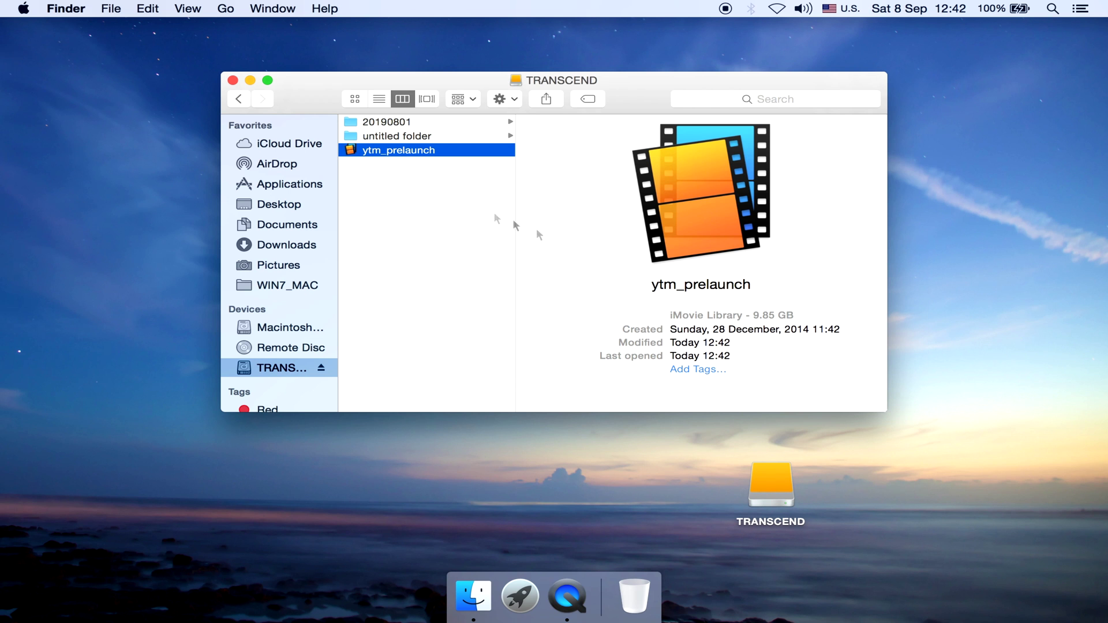
Open YTM004_prelaunch from ytm_prelaunch, play a stretch of its timeline, then close iMovie
double_click(393, 154)
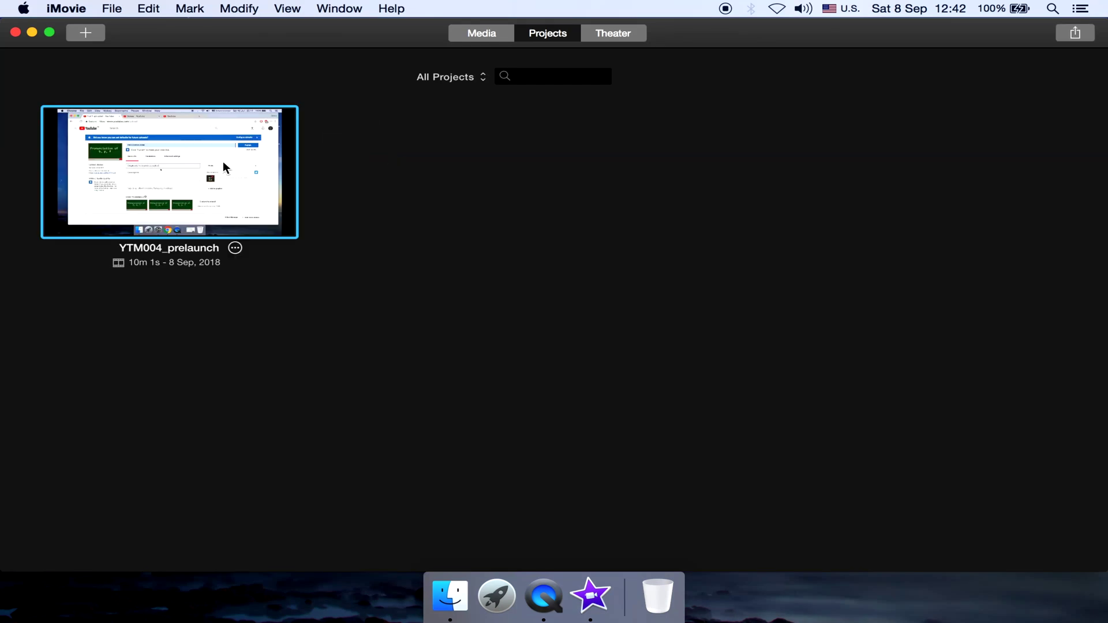
double_click(222, 161)
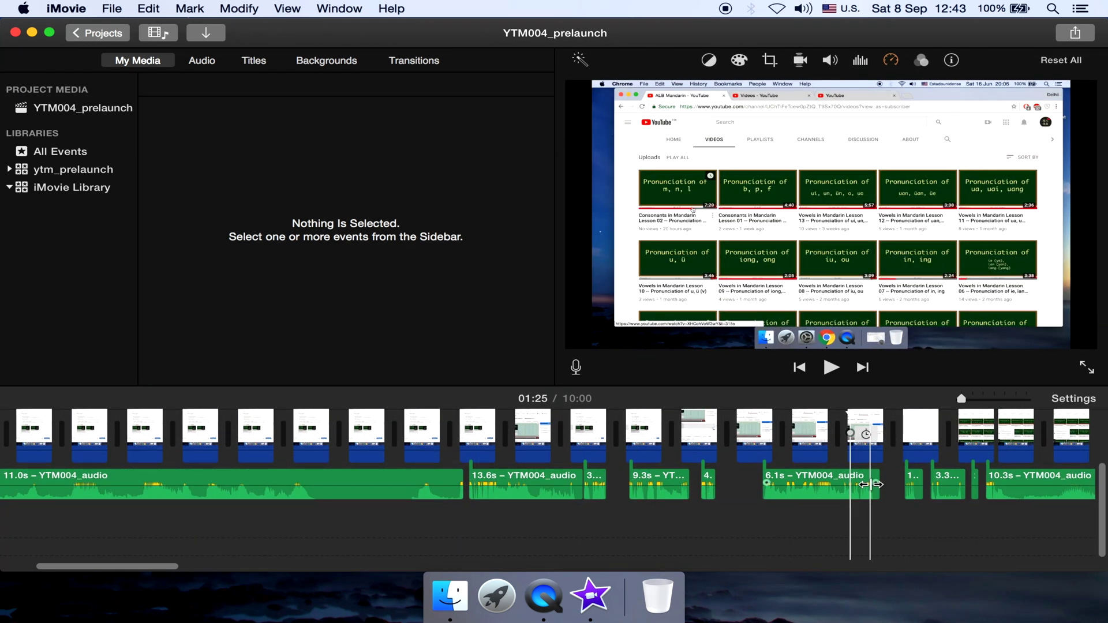
scroll(968, 486, "right", 10)
scroll(874, 485, "left", 10)
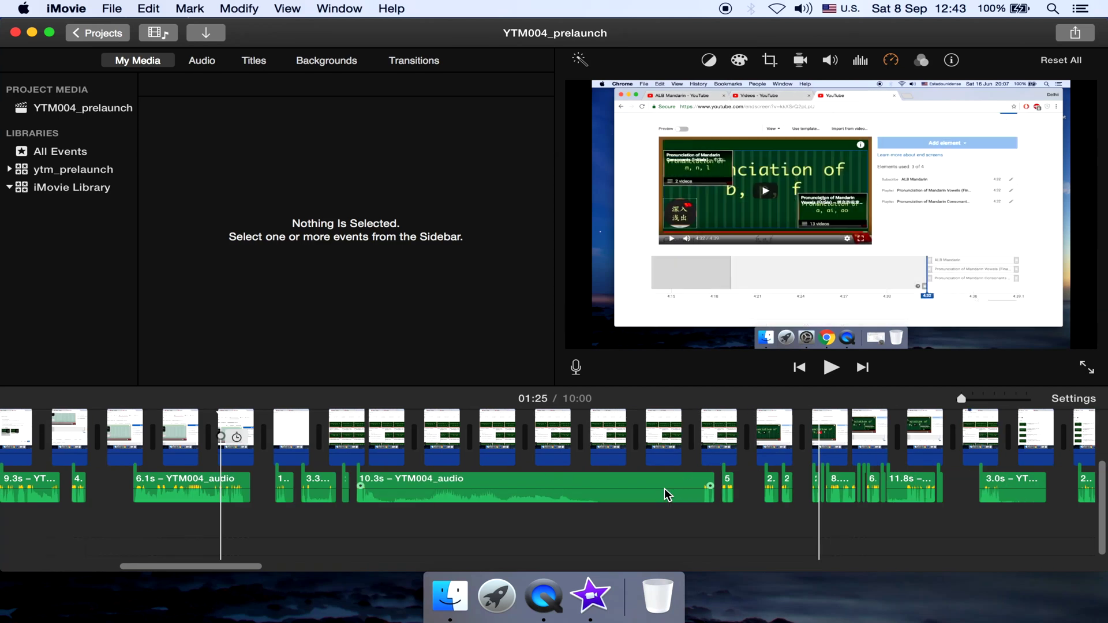
scroll(569, 484, "right", 2)
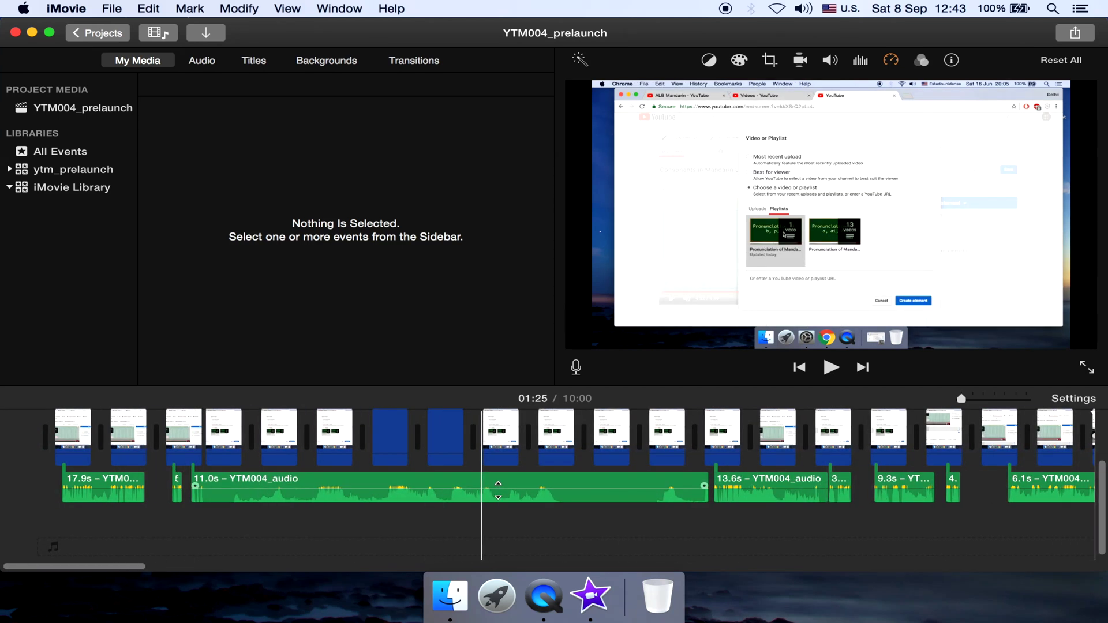
key("space")
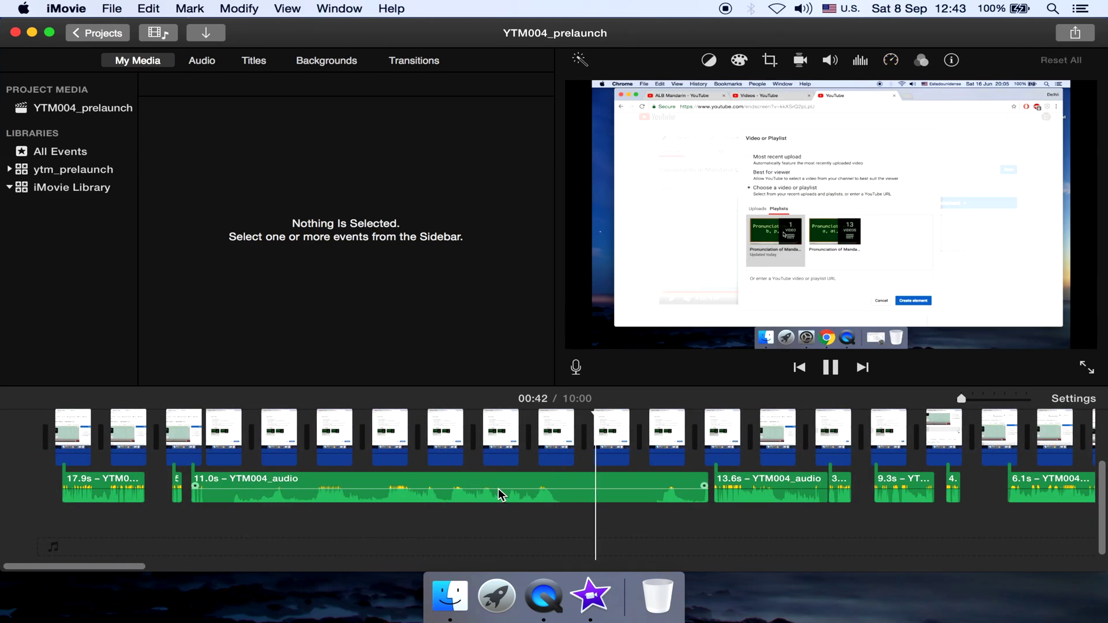
key("space")
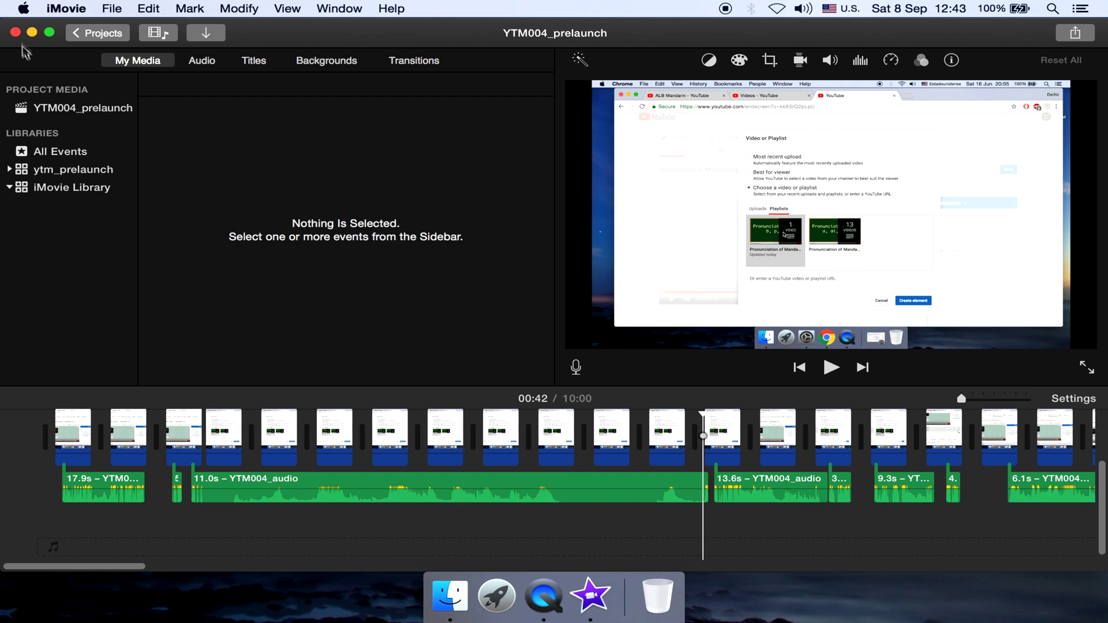
left_click(16, 33)
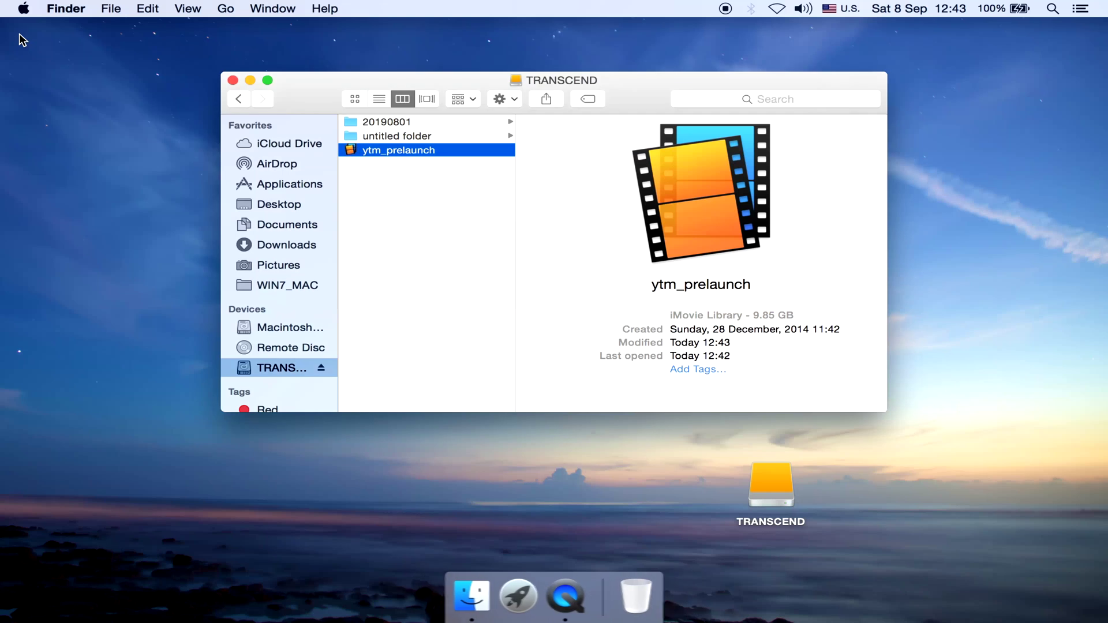
Open untitled folder's iMovie Library, view its project list, then quit iMovie
left_click(388, 232)
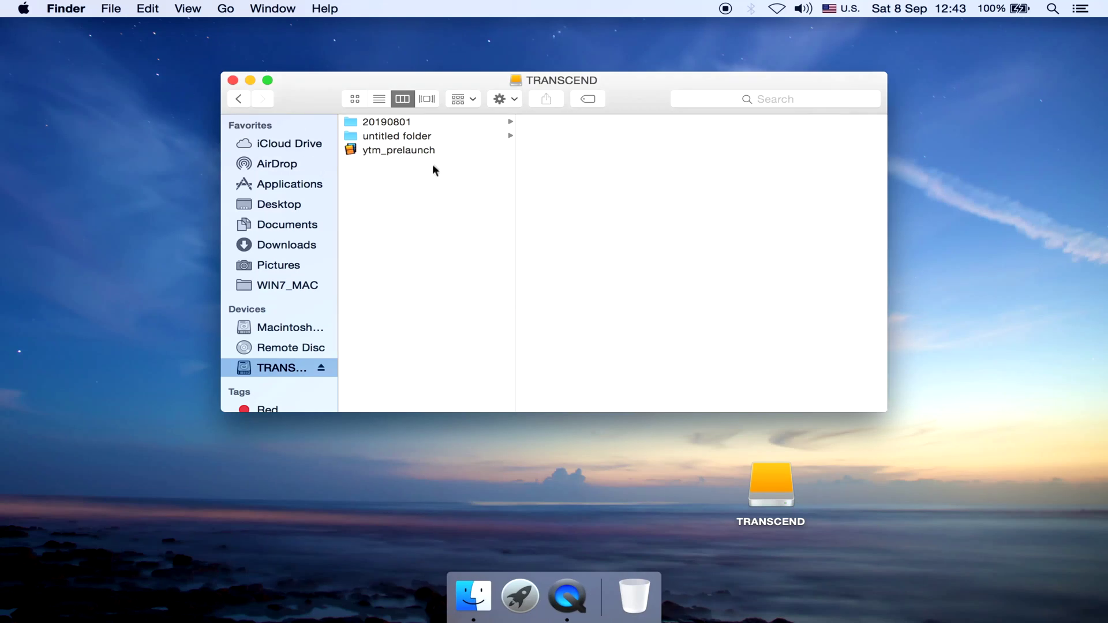
left_click(449, 136)
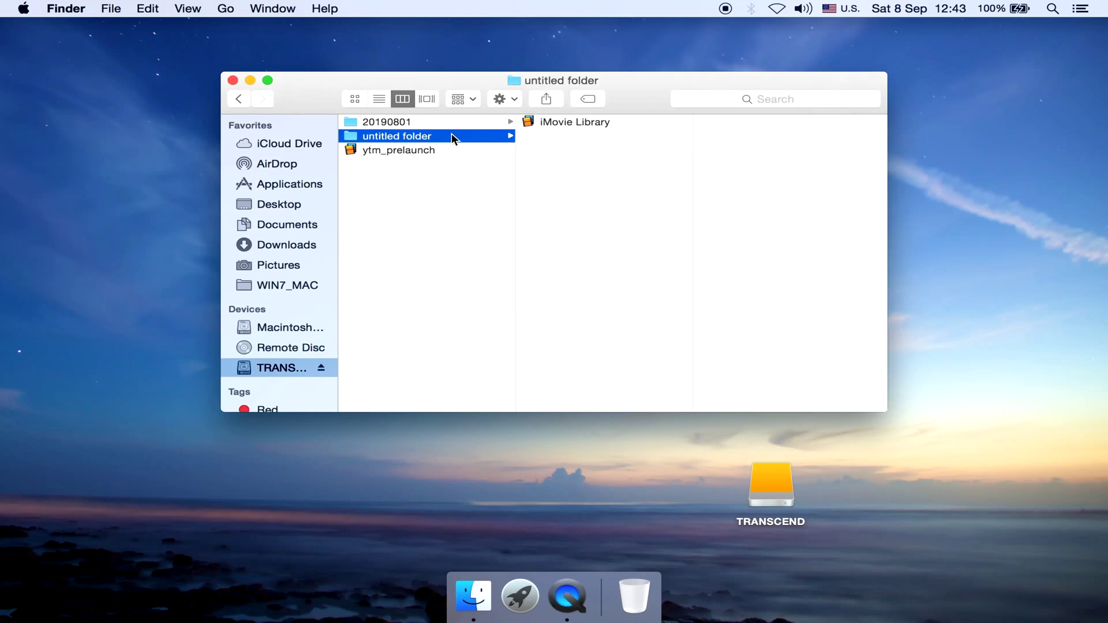
left_click(540, 124)
double_click(540, 124)
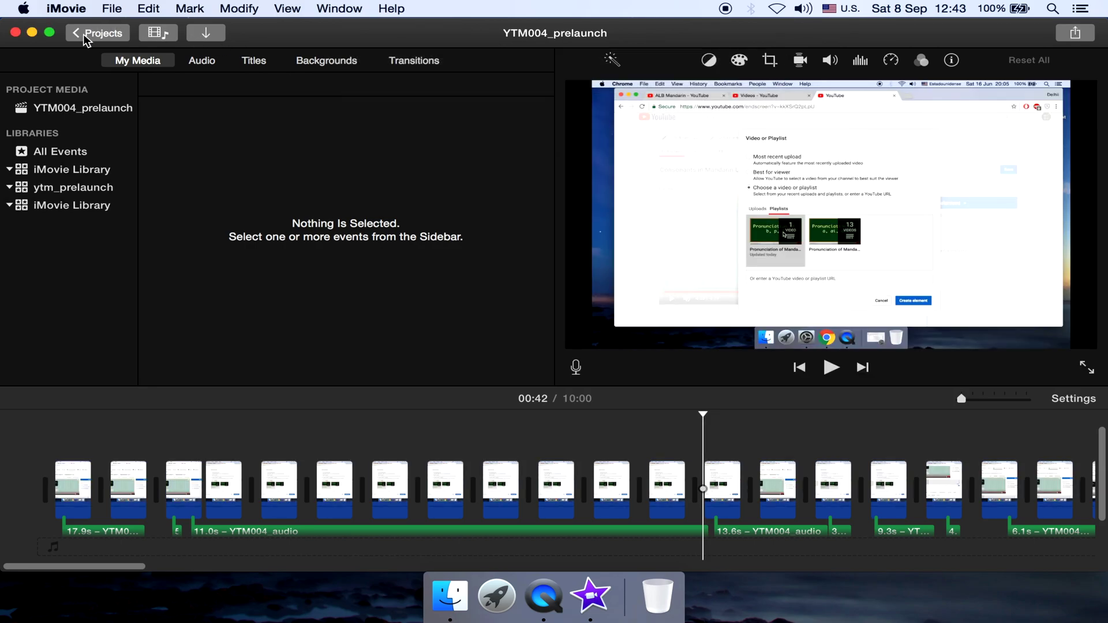
left_click(99, 33)
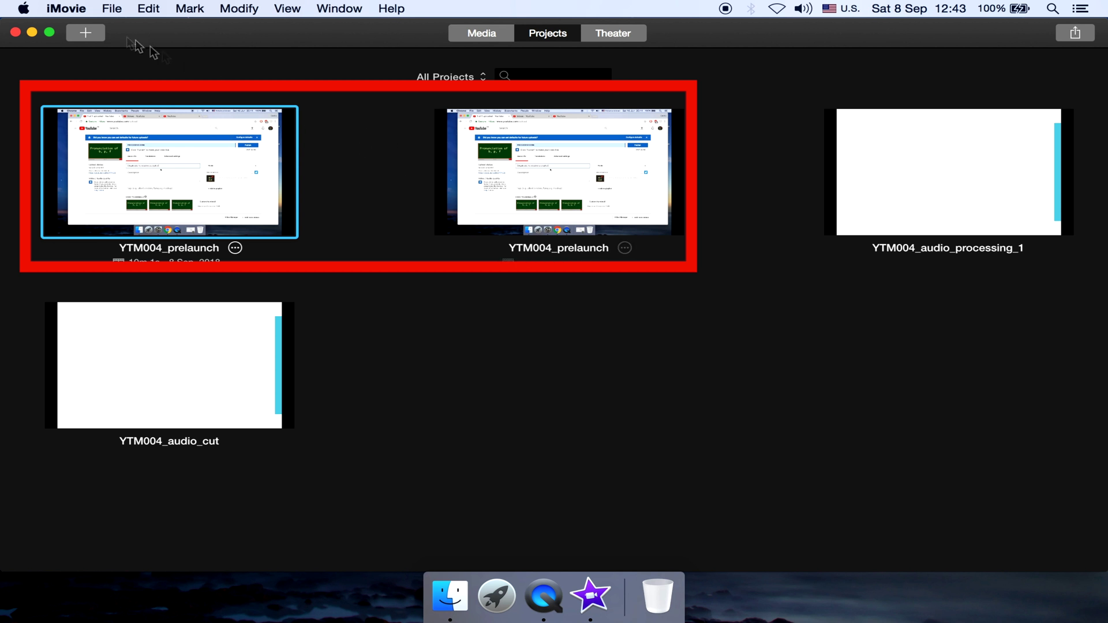
left_click(14, 32)
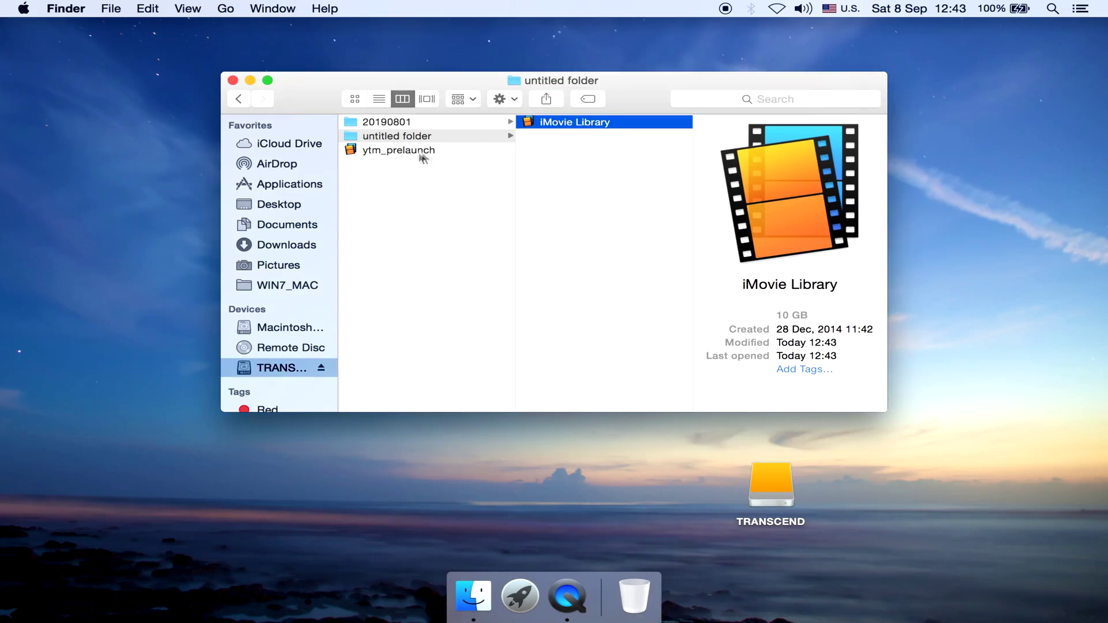
Move ytm_prelaunch into untitled folder and copy that folder's iMovie Library
left_click_drag(399, 151, 407, 135)
left_click(407, 135)
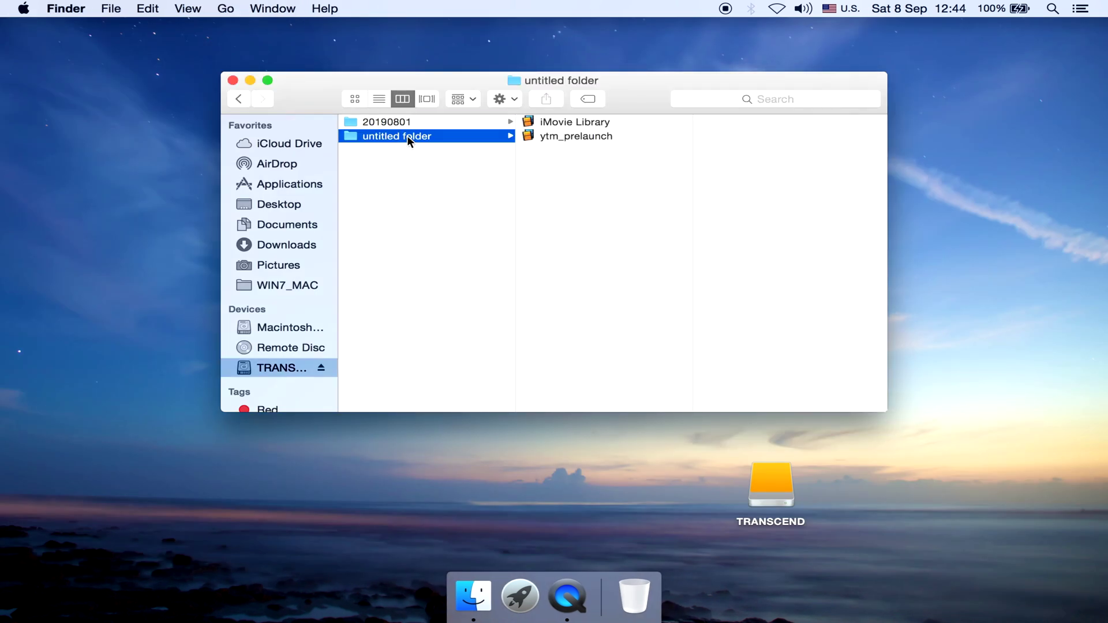
left_click(603, 121)
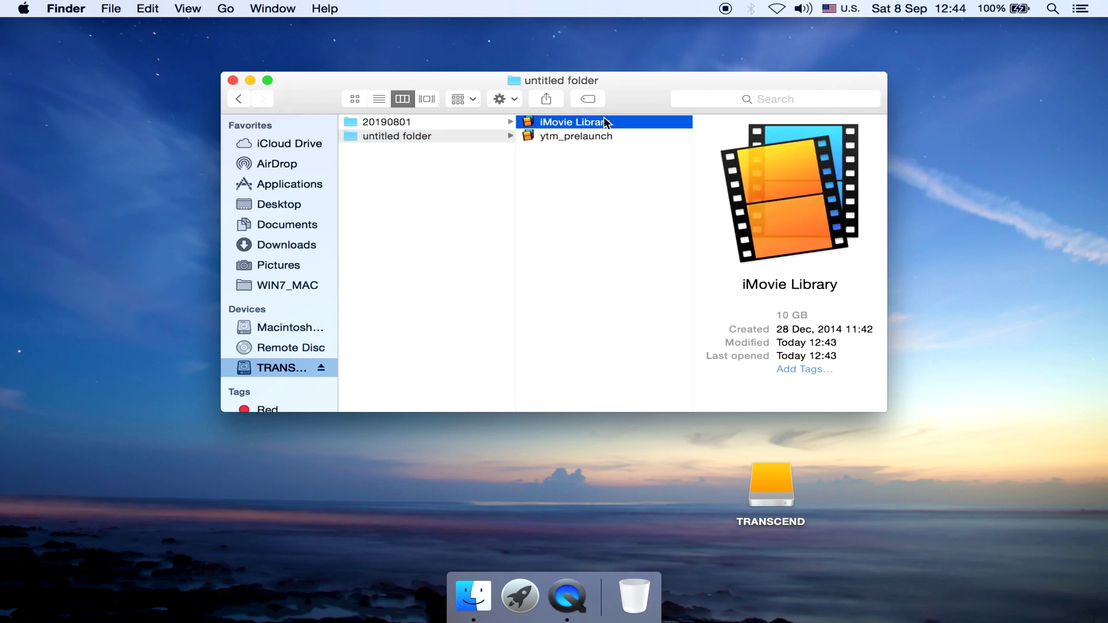
right_click(603, 121)
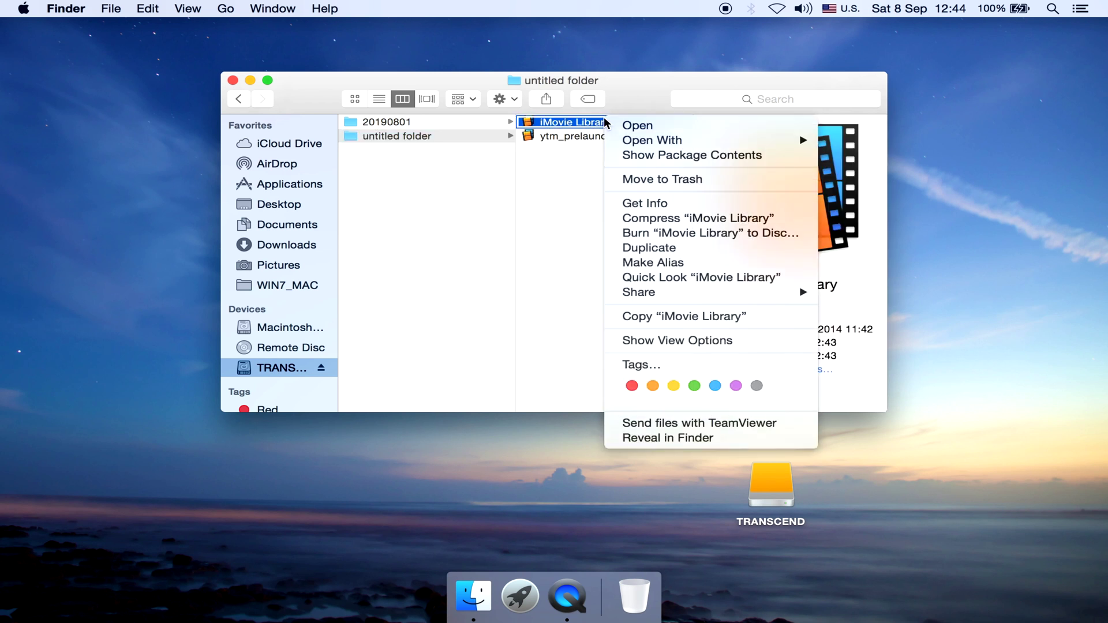
left_click(684, 317)
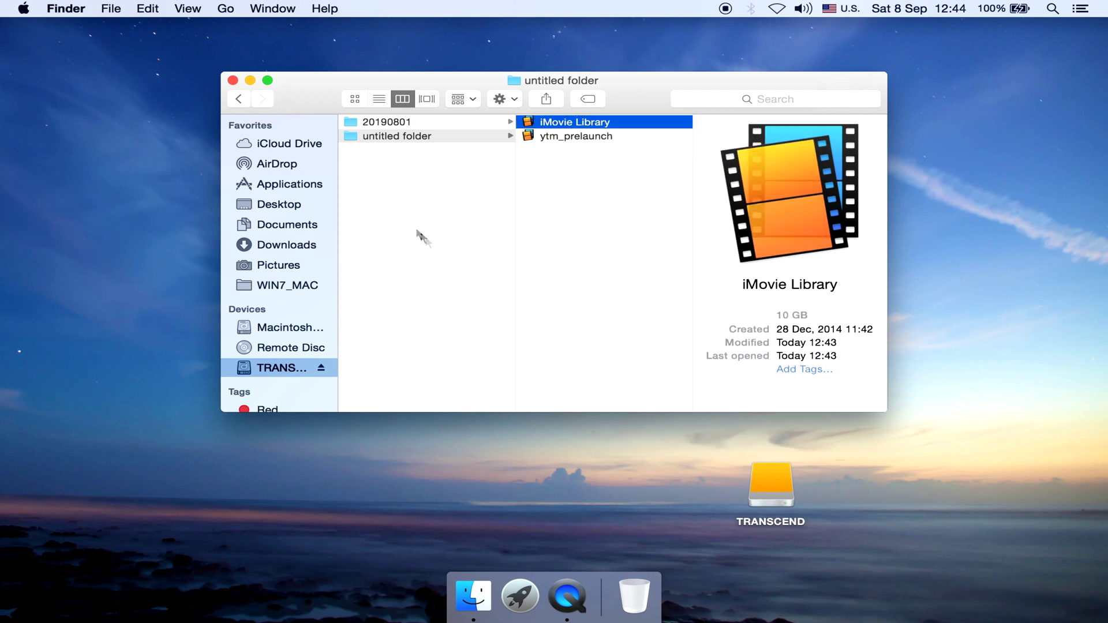
Paste the iMovie Library copy onto TRANSCEND's top level and select it
left_click(418, 230)
right_click(417, 230)
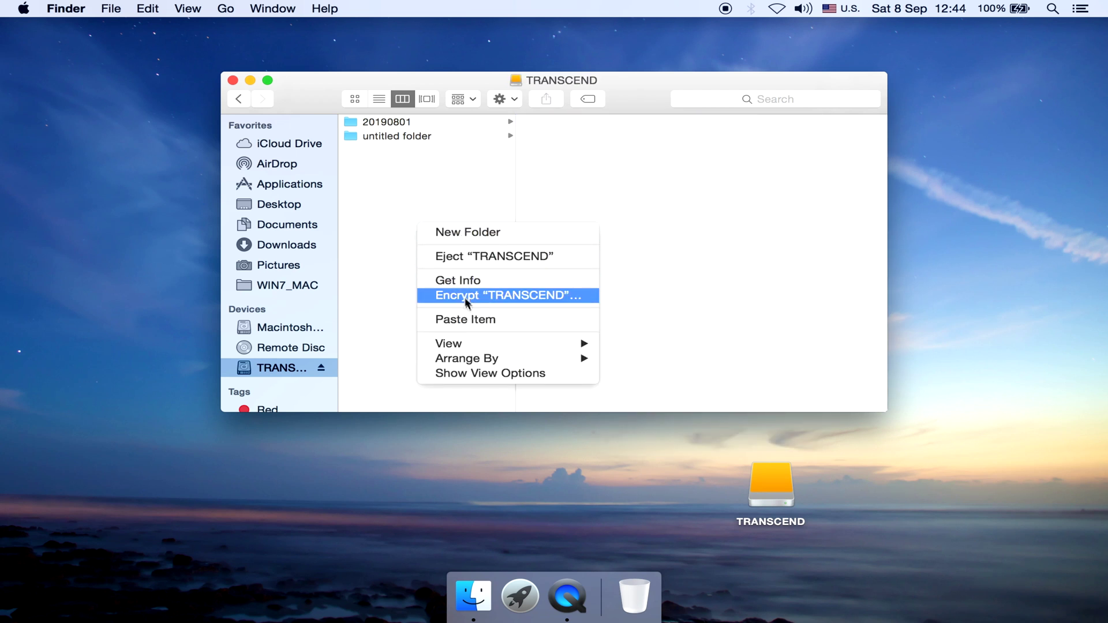
left_click(473, 320)
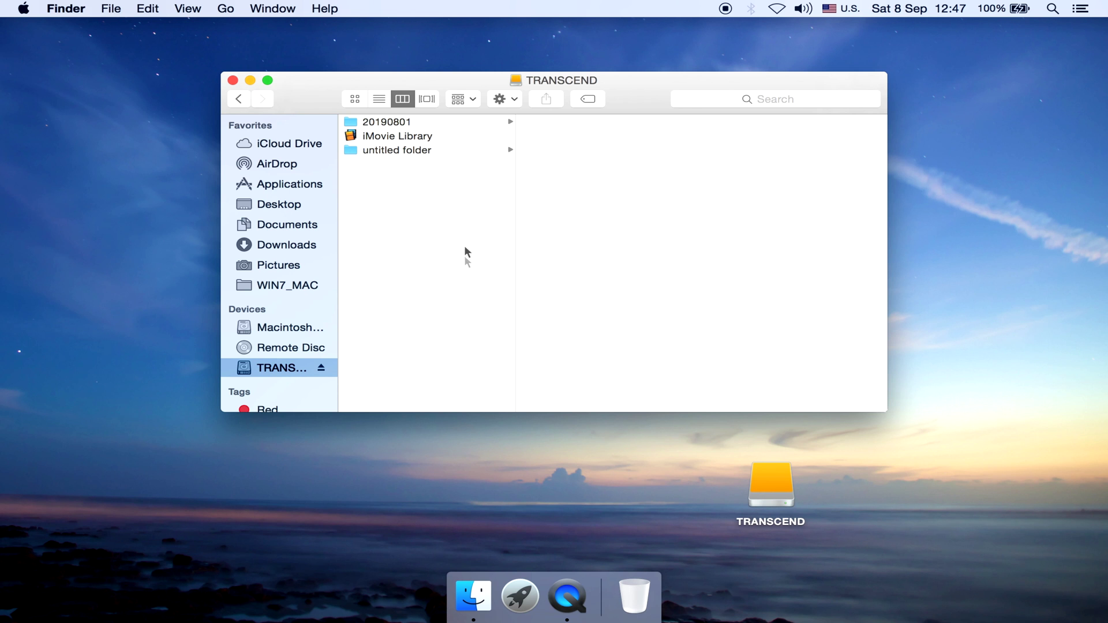
left_click(420, 135)
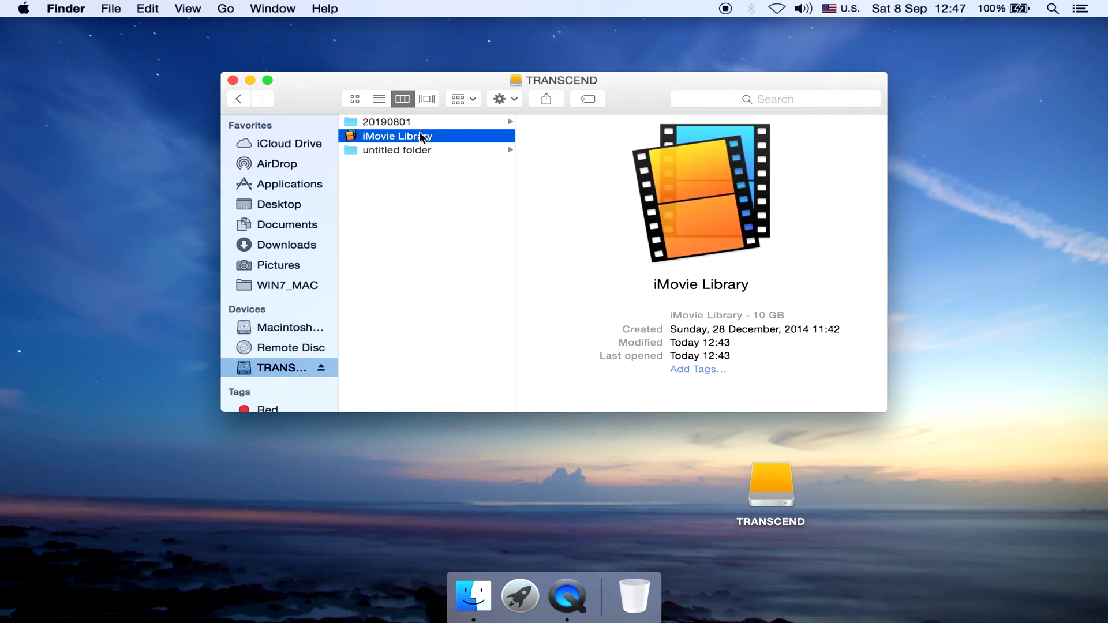
Rename the copied library ytm_audio_processing_1 and open it in iMovie
key("Return")
type("y")
type("tm_audio_proce")
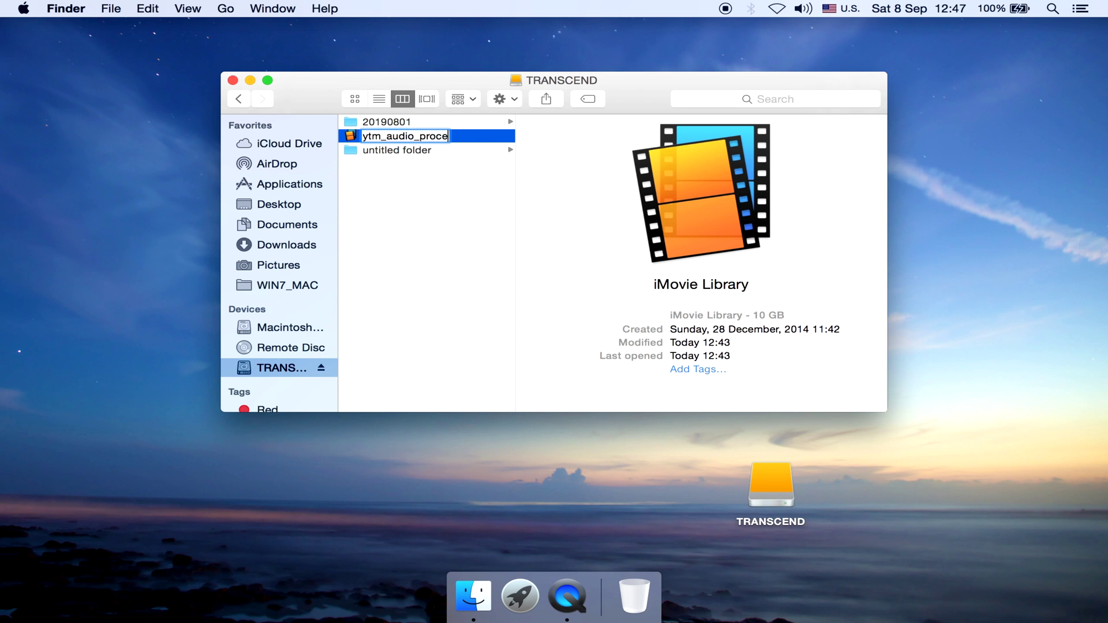
type("ssing_1")
key("Return")
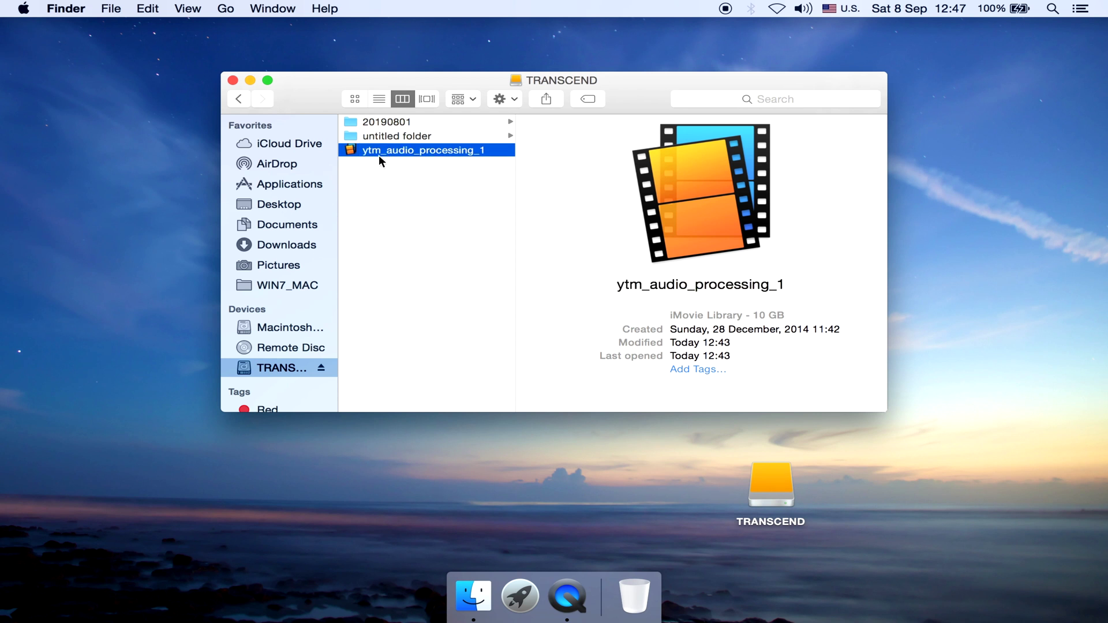
double_click(431, 150)
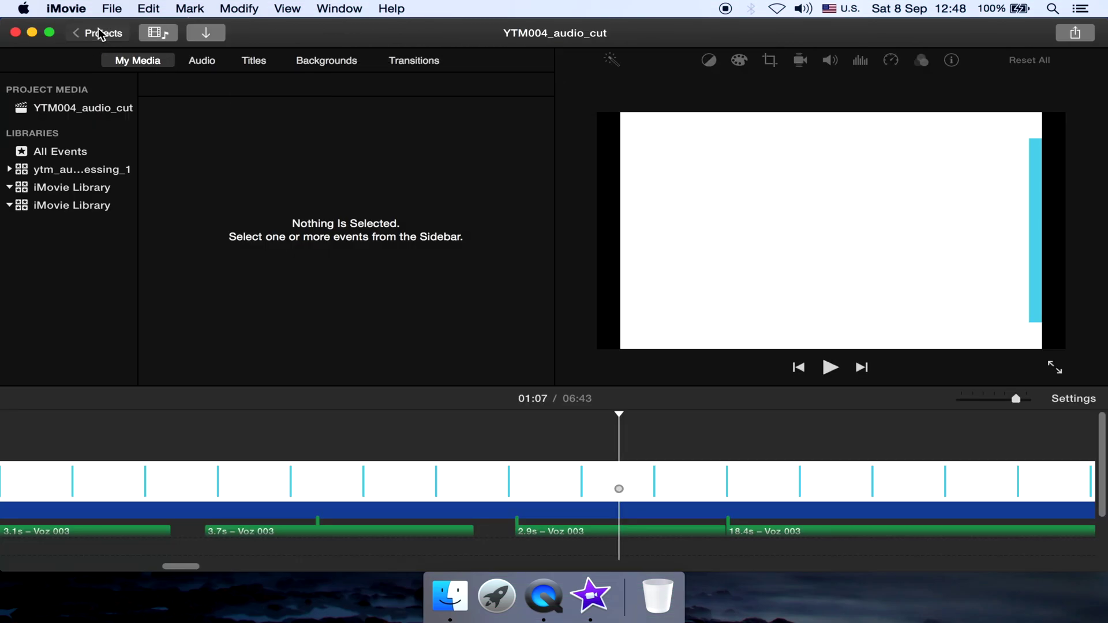
left_click(100, 34)
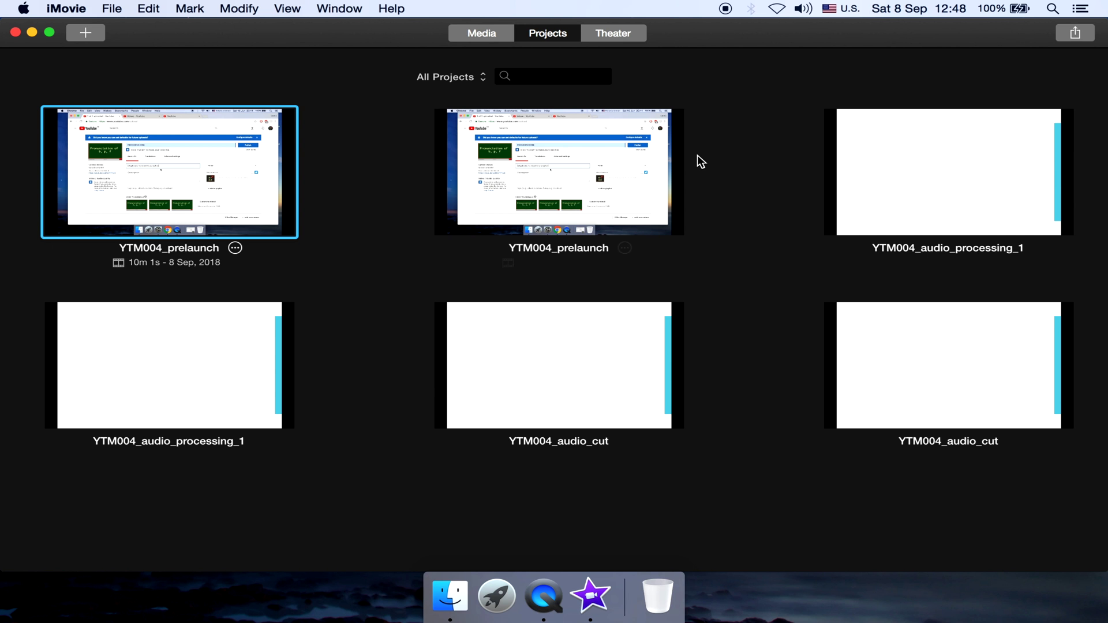
left_click(15, 34)
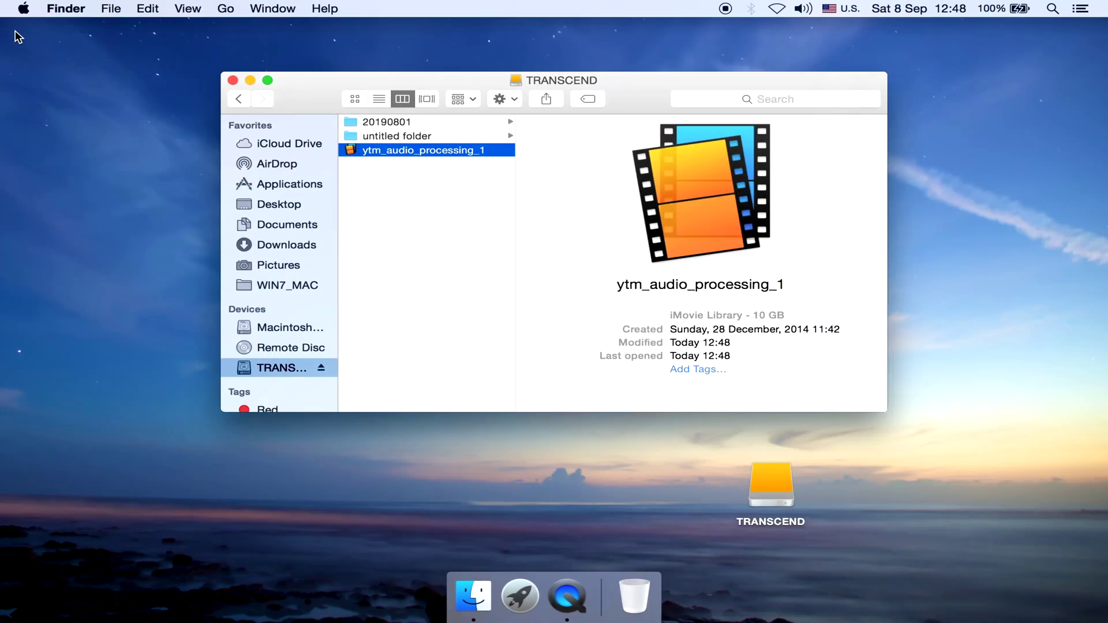
Drag the untitled folder's iMovie Library to TRANSCEND's top level and reopen ytm_audio_processing_1's project list
left_click(388, 139)
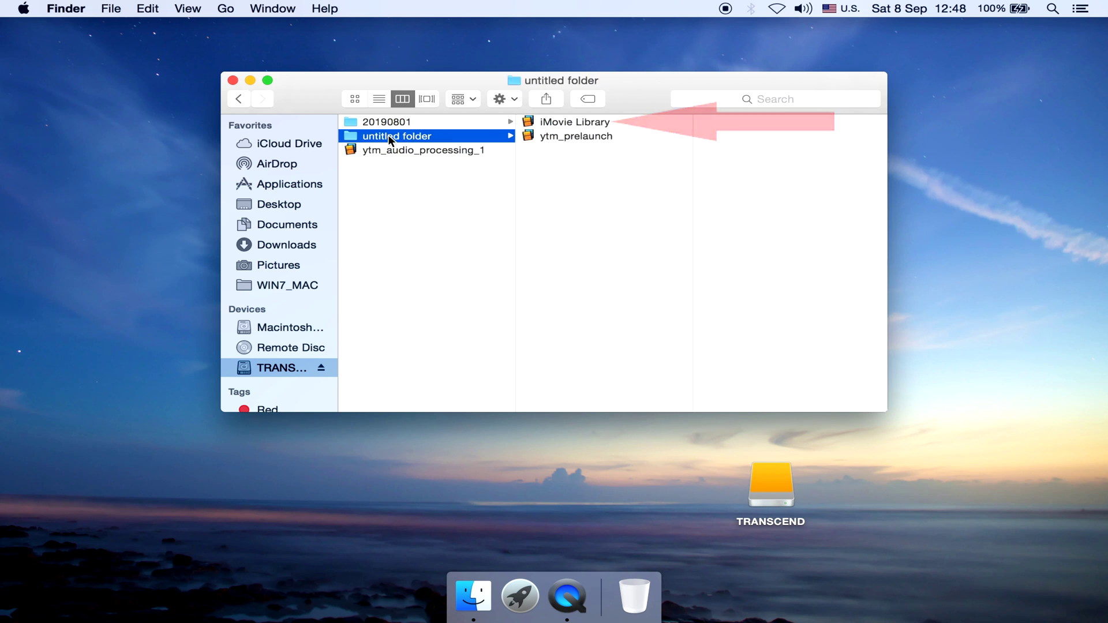
left_click_drag(570, 122, 453, 214)
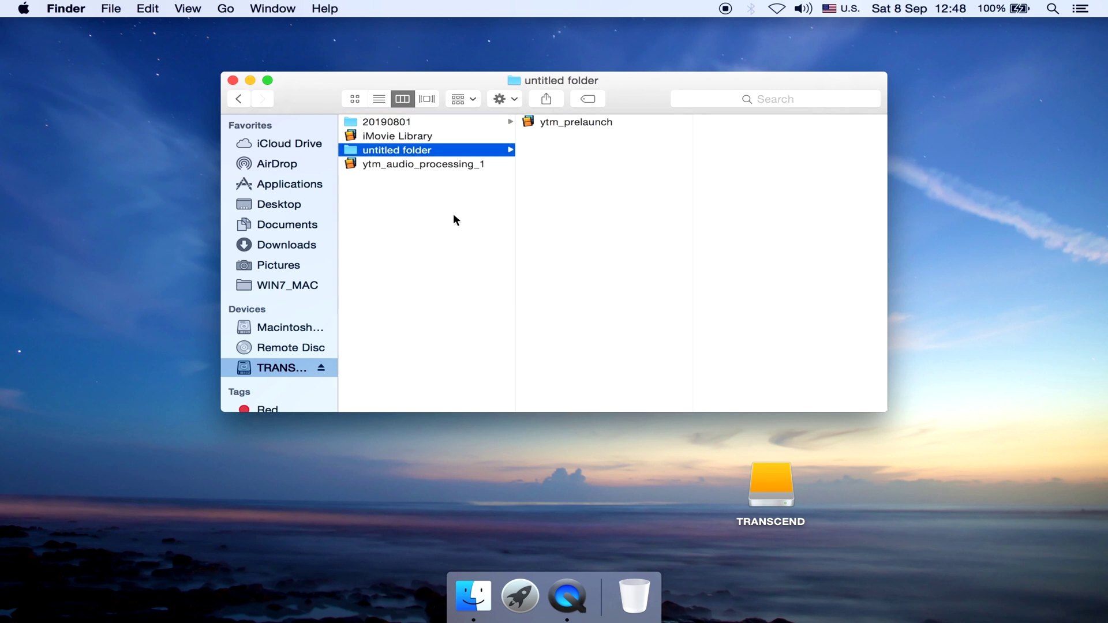
double_click(452, 164)
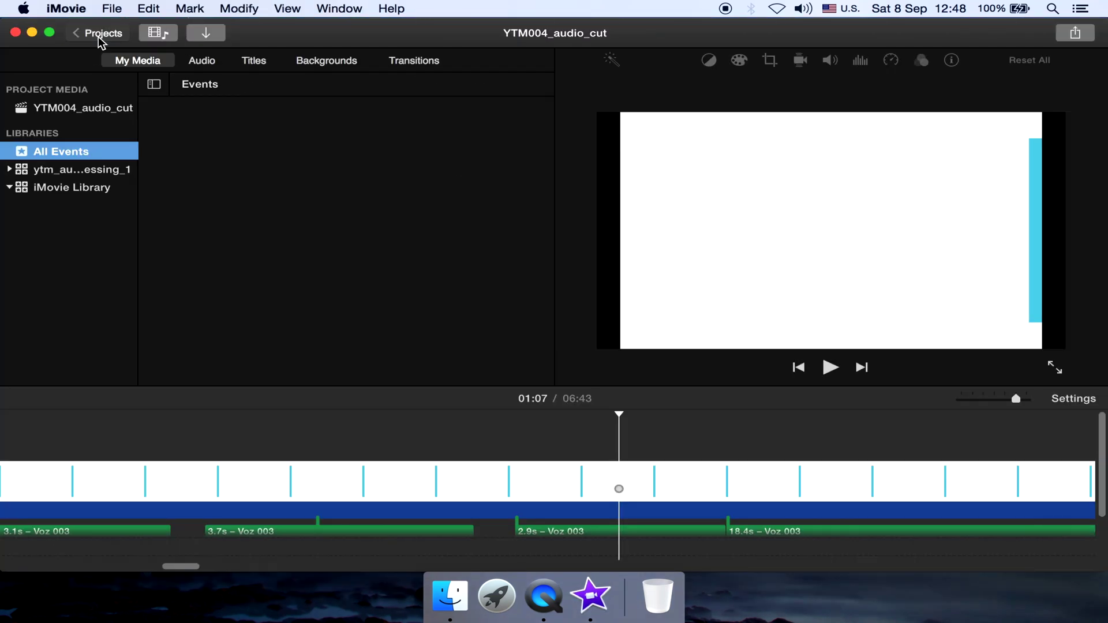
left_click(101, 35)
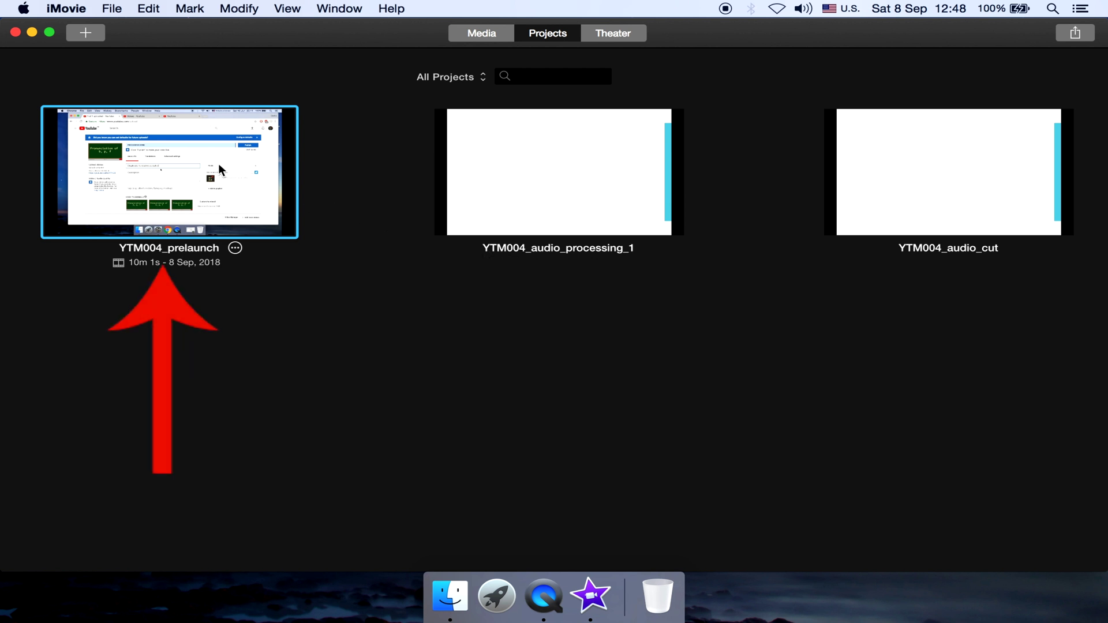
Delete the YTM004_prelaunch project
right_click(219, 164)
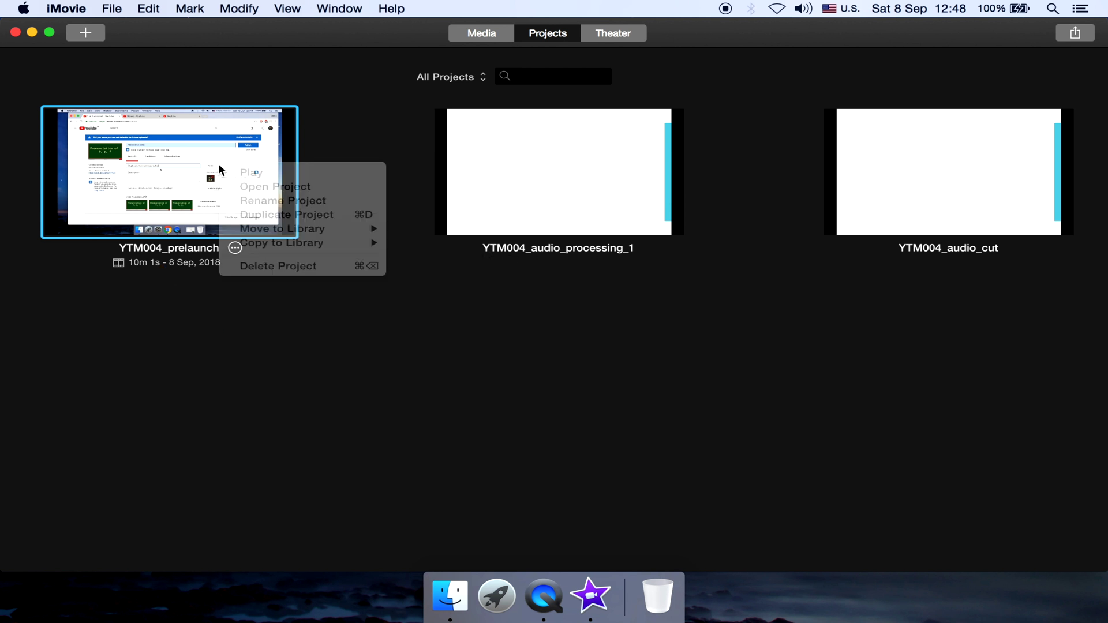
left_click(305, 266)
left_click(661, 223)
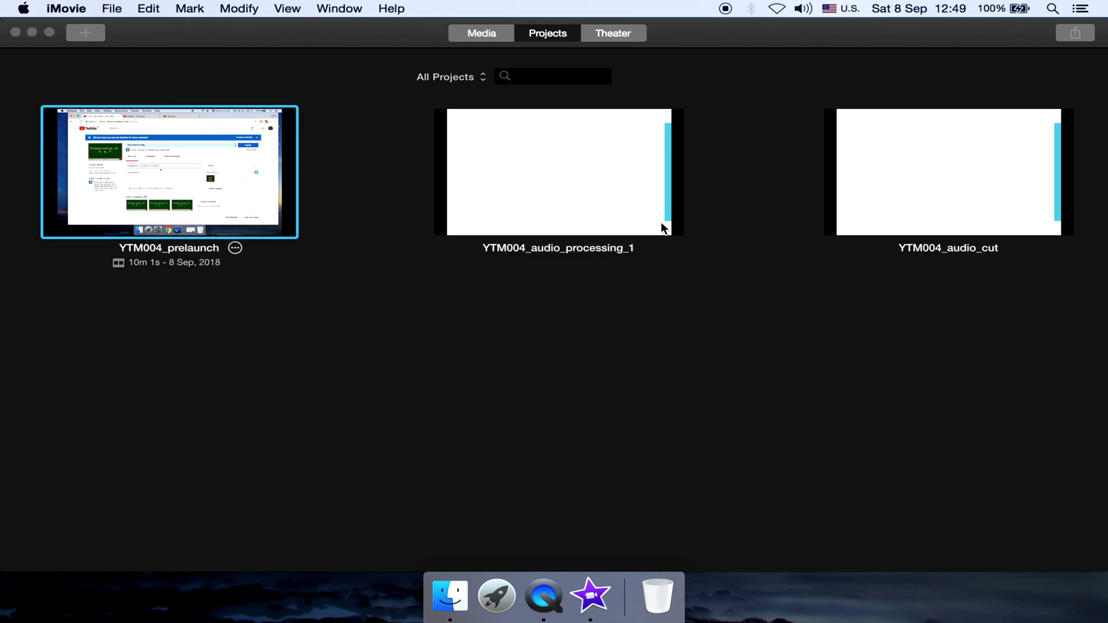
Delete the YTM004_audio_cut project and quit iMovie
left_click(592, 187)
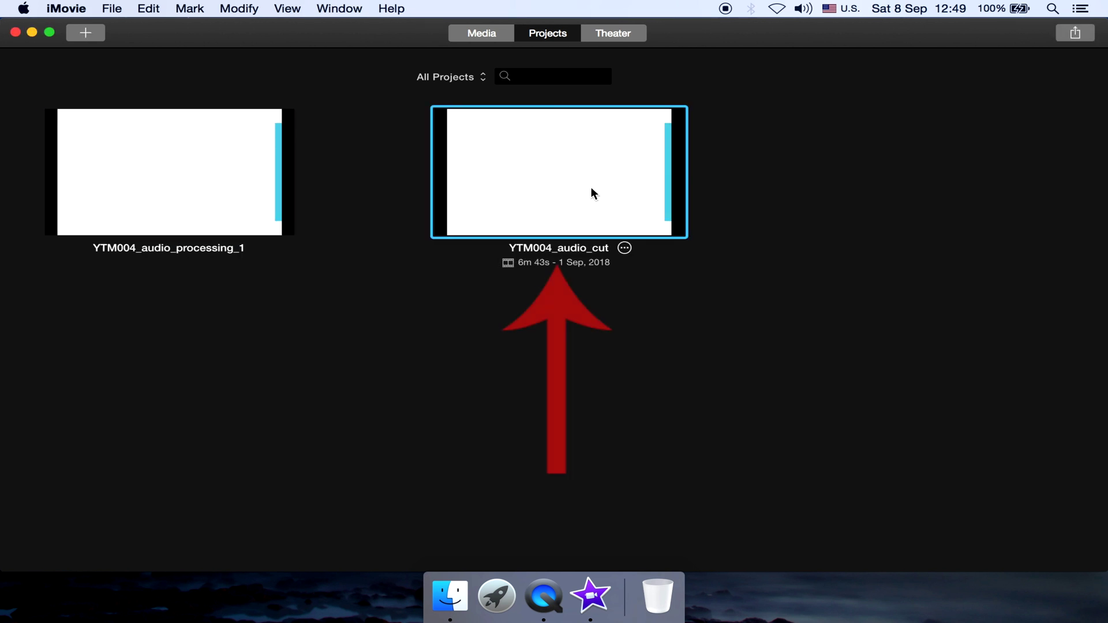
right_click(591, 193)
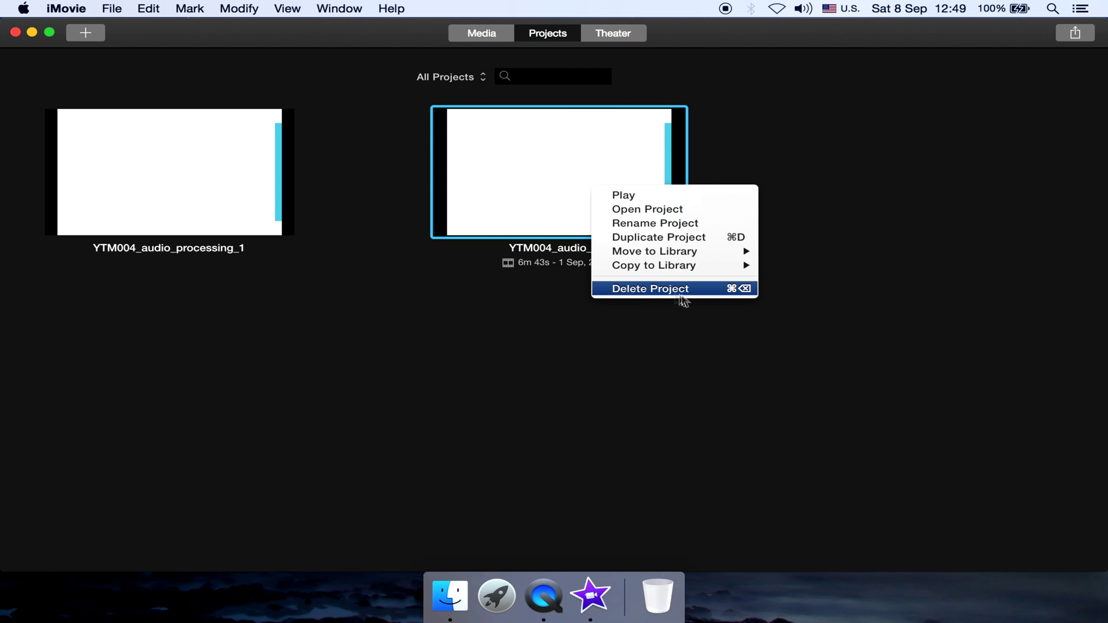
left_click(664, 291)
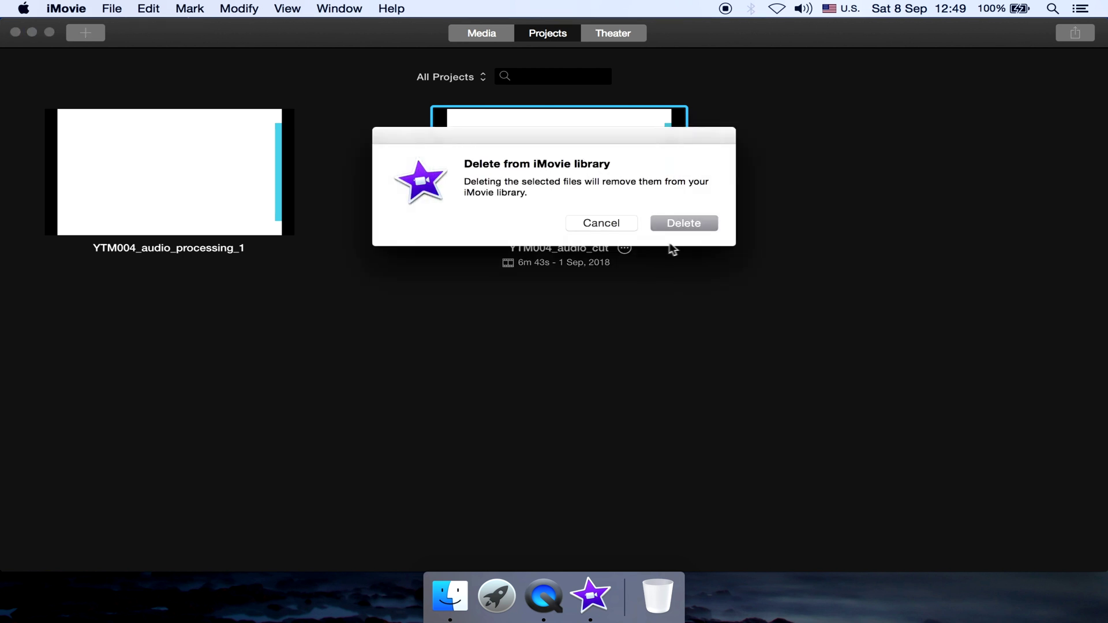
left_click(665, 224)
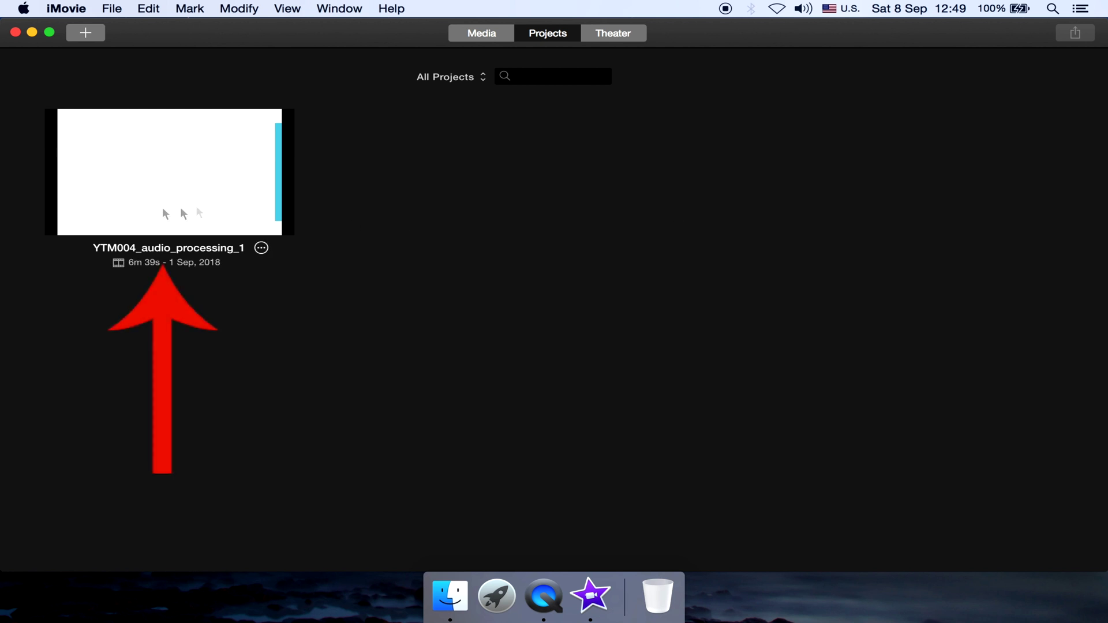
left_click(15, 32)
left_click(391, 201)
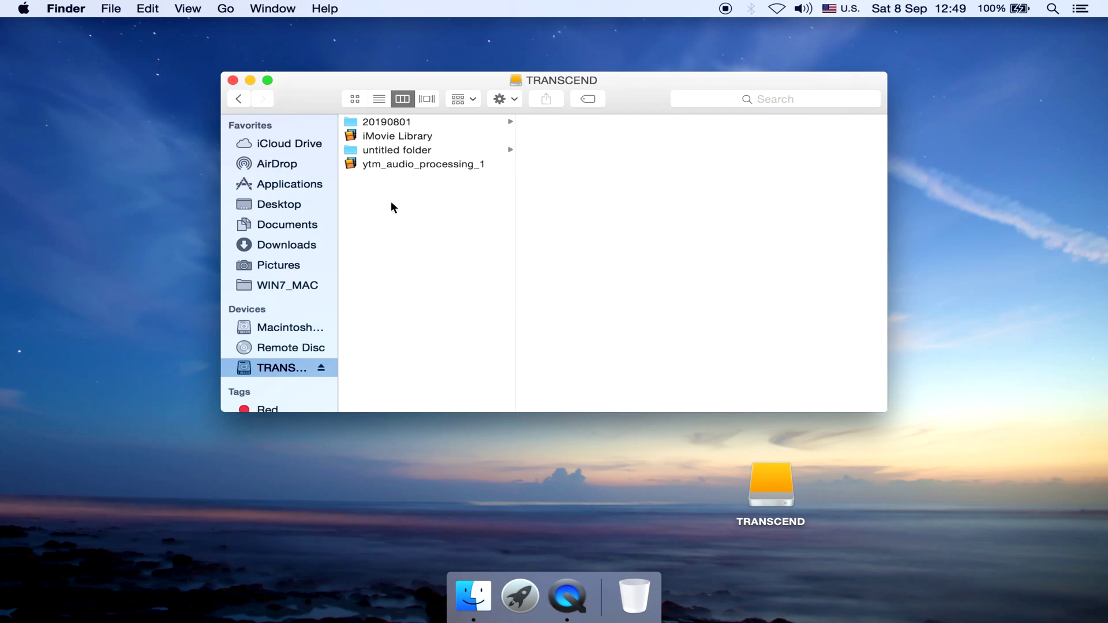
double_click(435, 164)
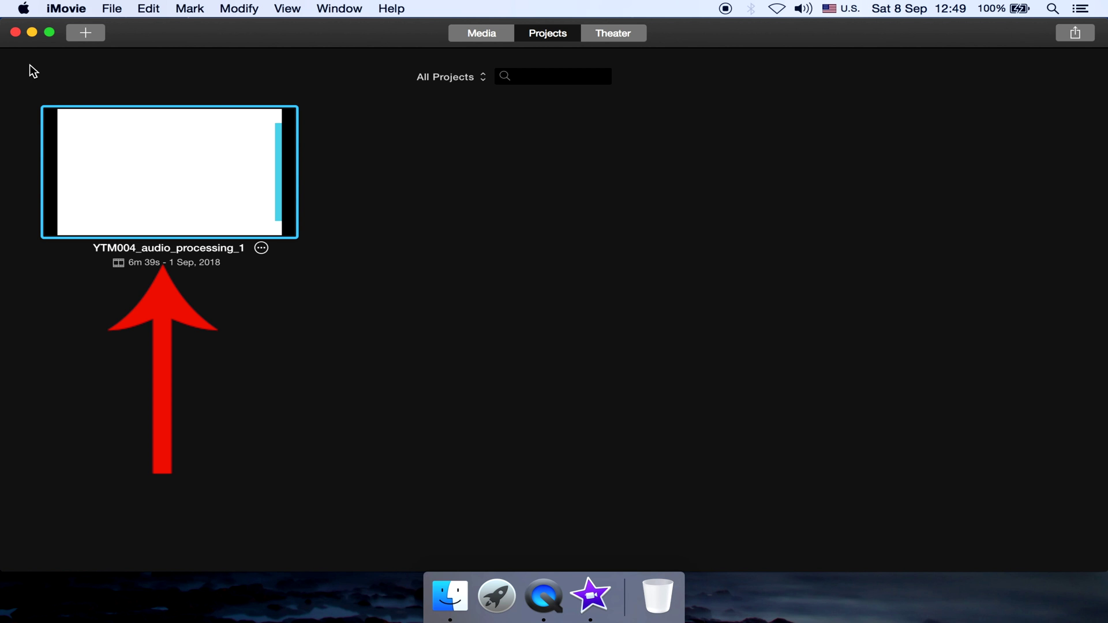
left_click(15, 32)
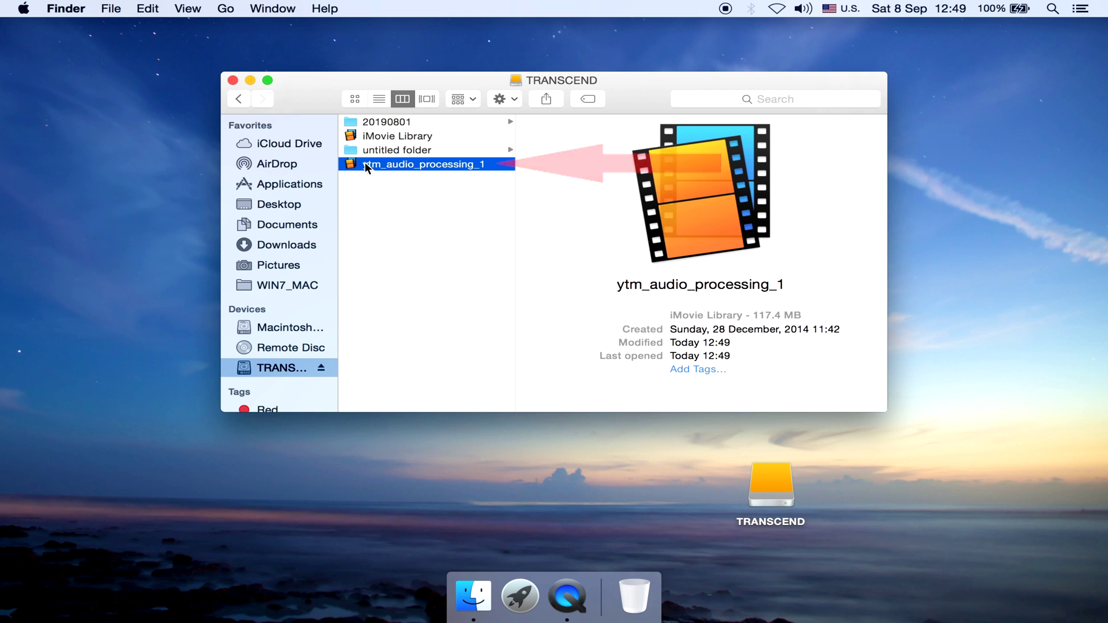
Move ytm_audio_processing_1 into the untitled folder and start duplicating the iMovie Library as iMovie Library 2
left_click_drag(365, 162, 391, 150)
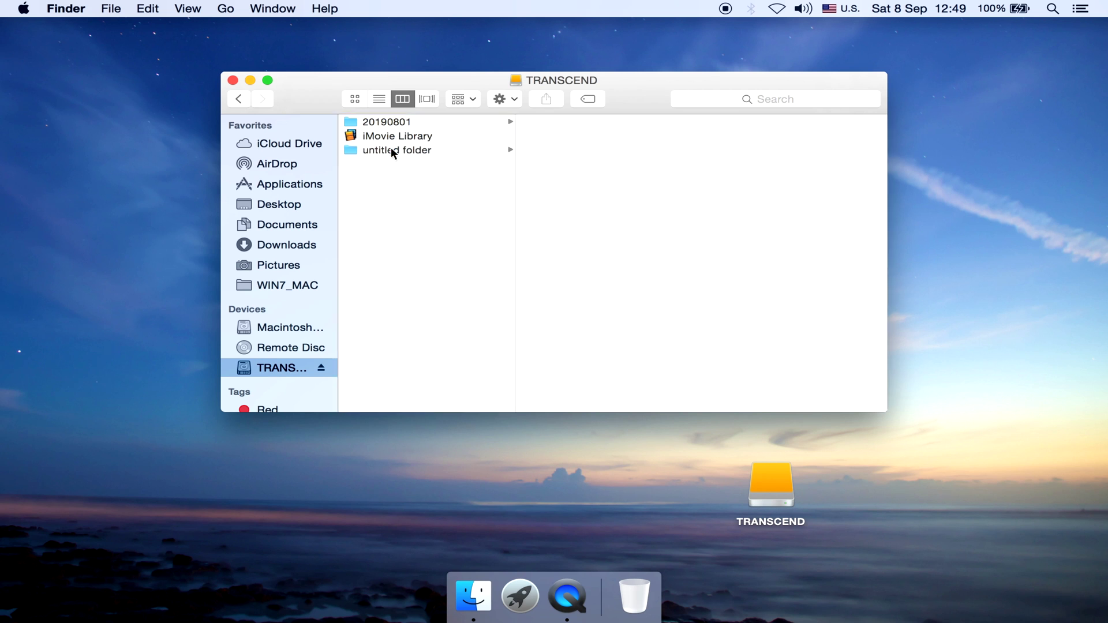
left_click(399, 136)
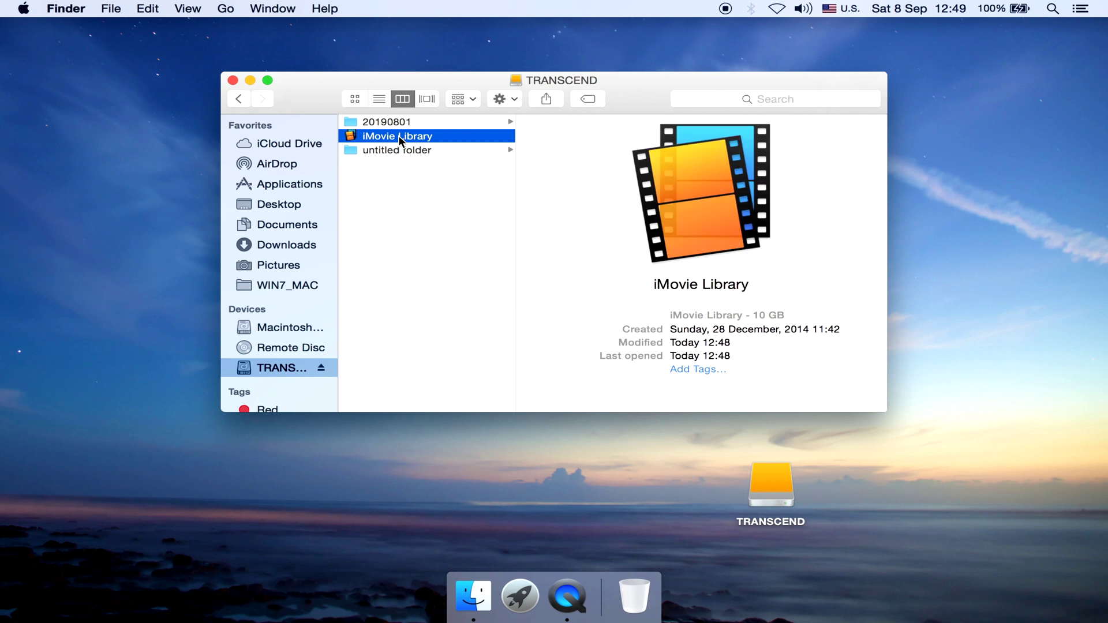
left_click_drag(399, 135, 420, 213)
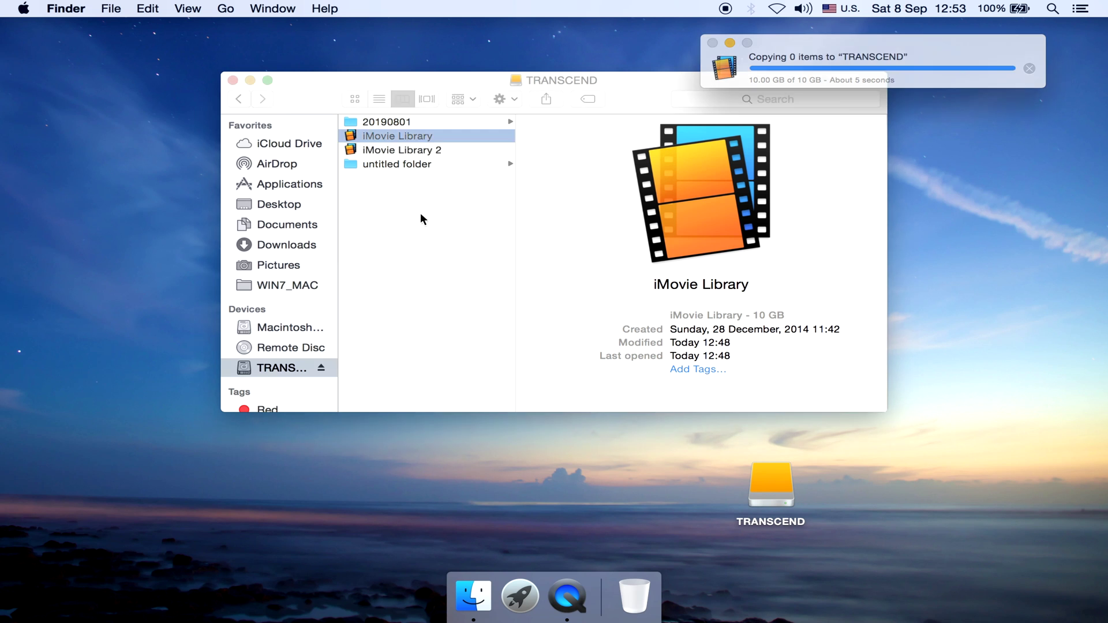
Rename the duplicate iMovie Library 2 on TRANSCEND to ytm004_audio_cut
left_click(402, 149)
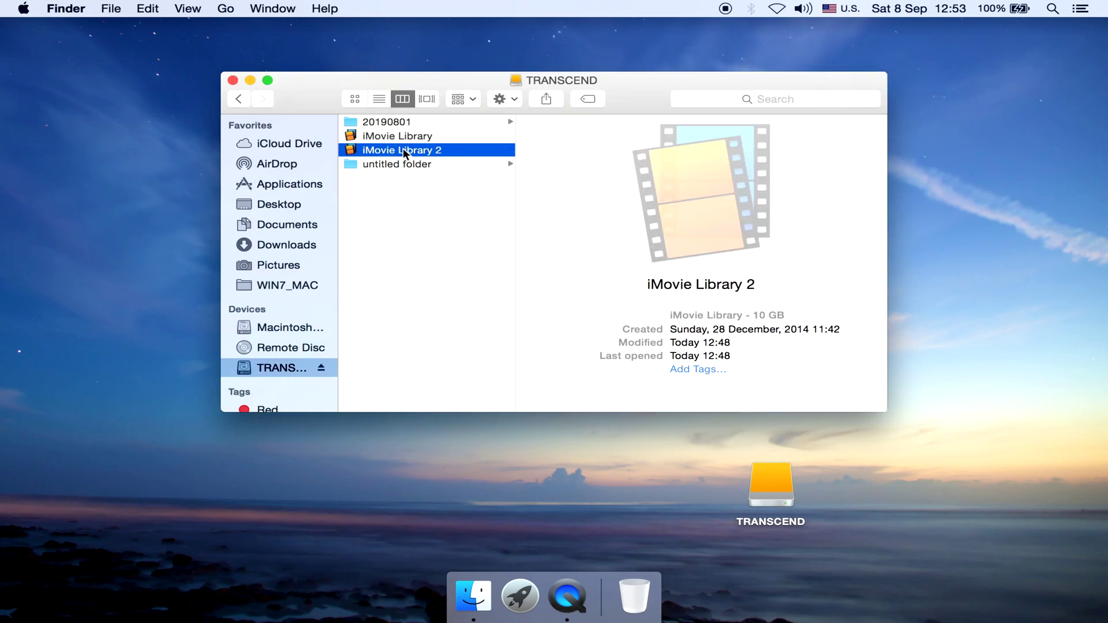
left_click(417, 146)
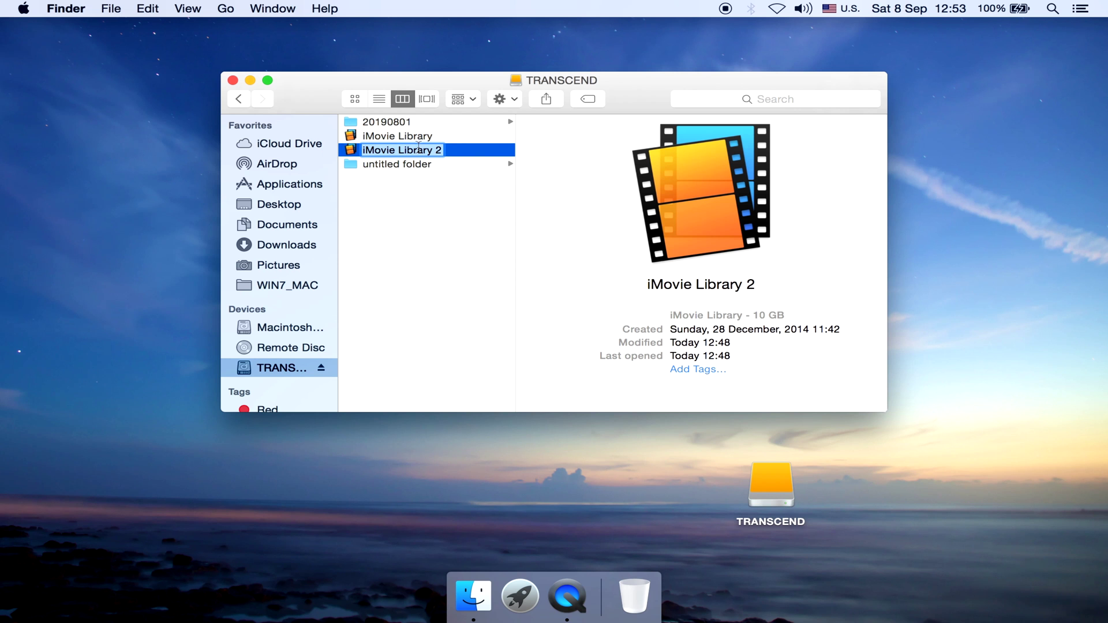
type("ytm004")
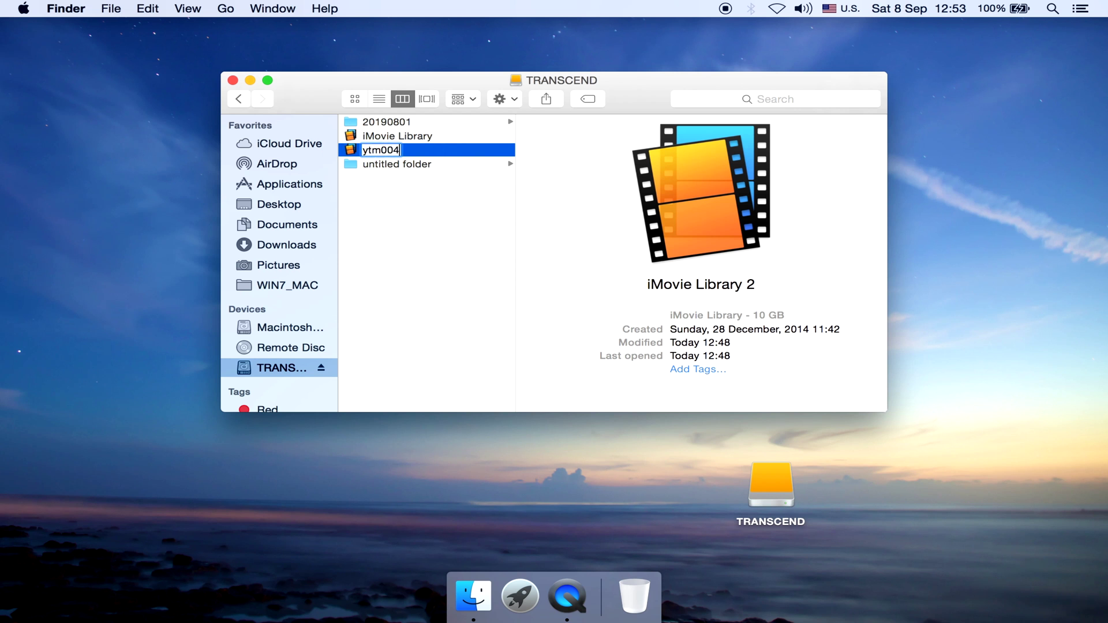
type("_audio_cu")
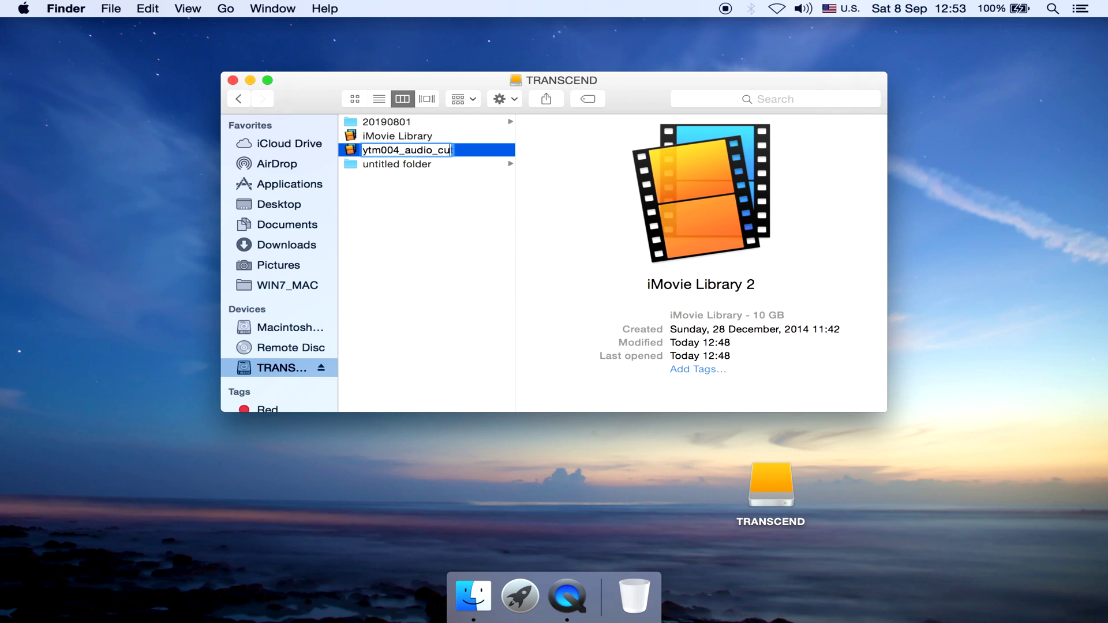
type("t")
key("Return")
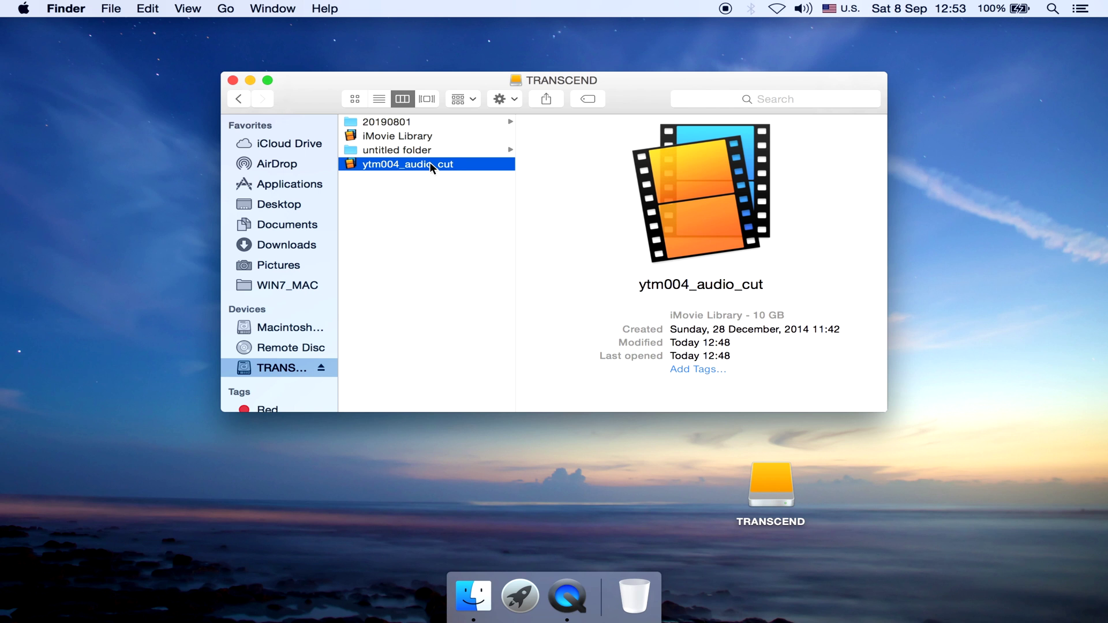
Open the ytm004_audio_cut library in iMovie and delete the YTM004_prelaunch project
double_click(430, 161)
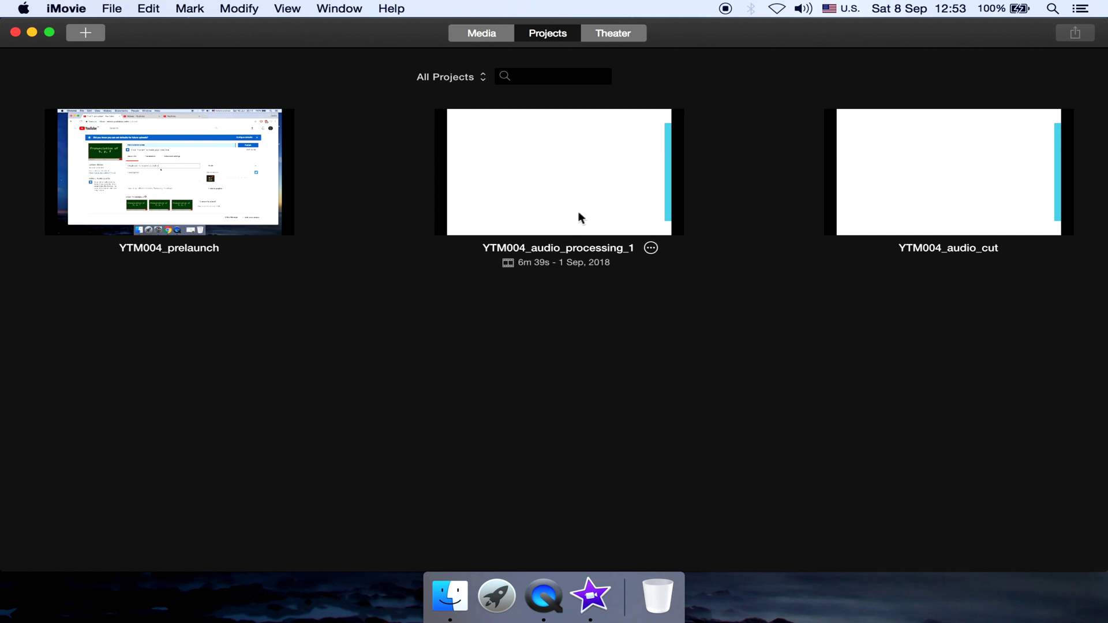
mouse_move(170, 172)
right_click(216, 204)
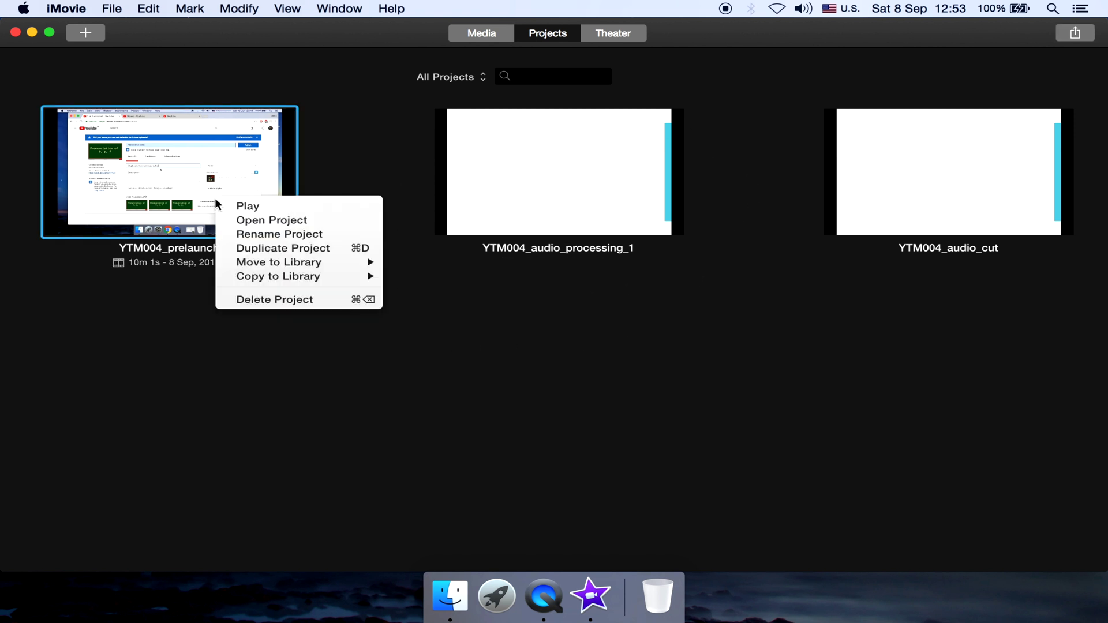
left_click(290, 301)
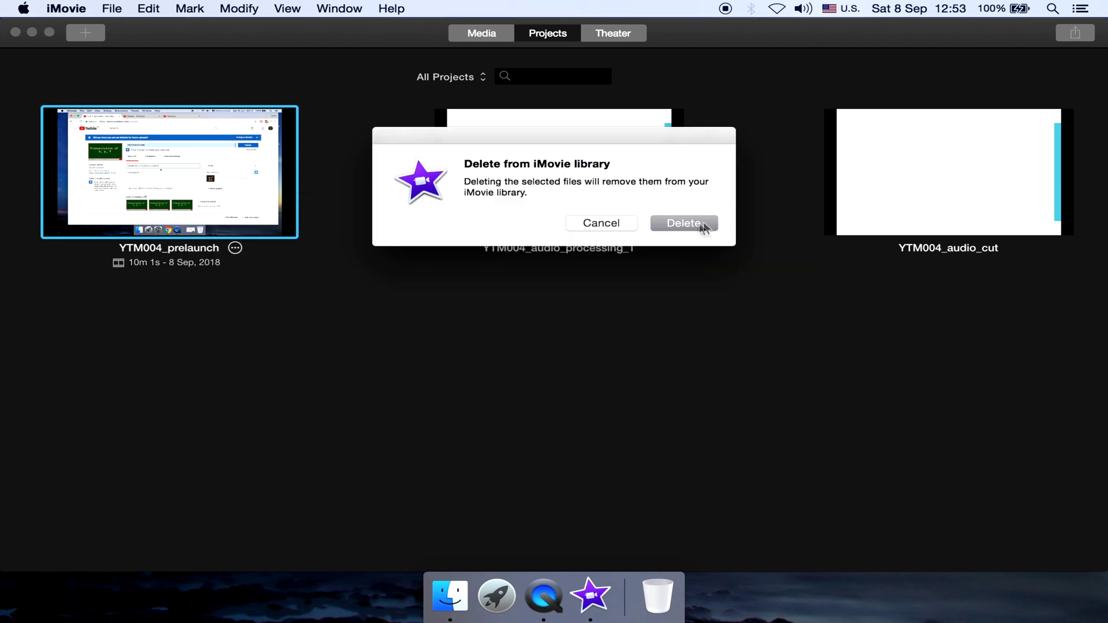
left_click(703, 226)
Delete the YTM004_audio_processing_1 project, leaving only YTM004_audio_cut, and close iMovie
left_click(183, 190)
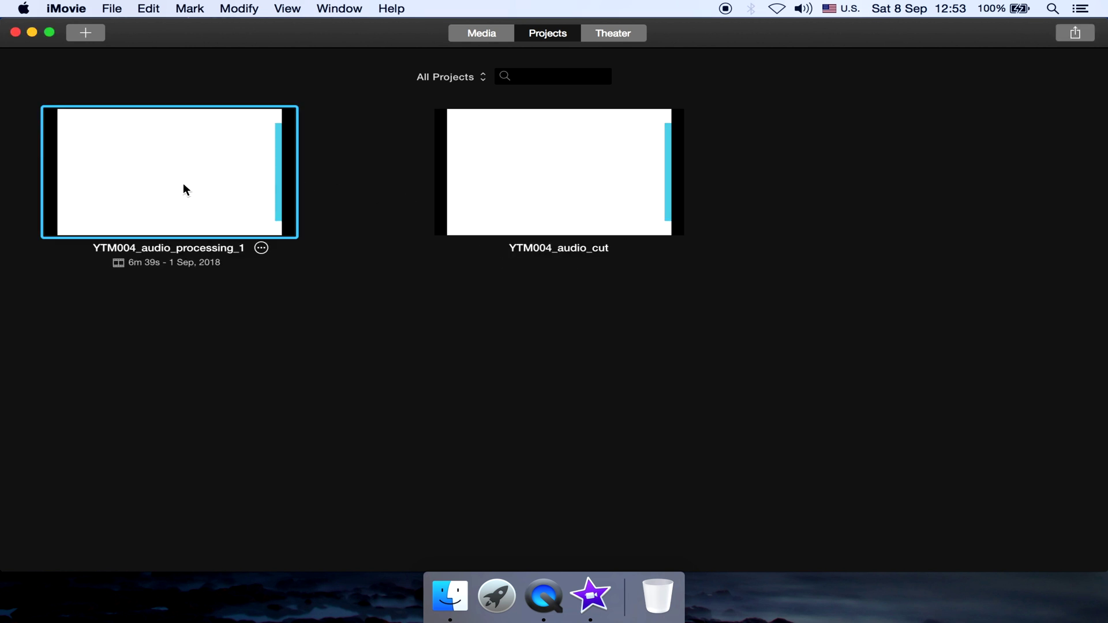
right_click(184, 189)
left_click(252, 286)
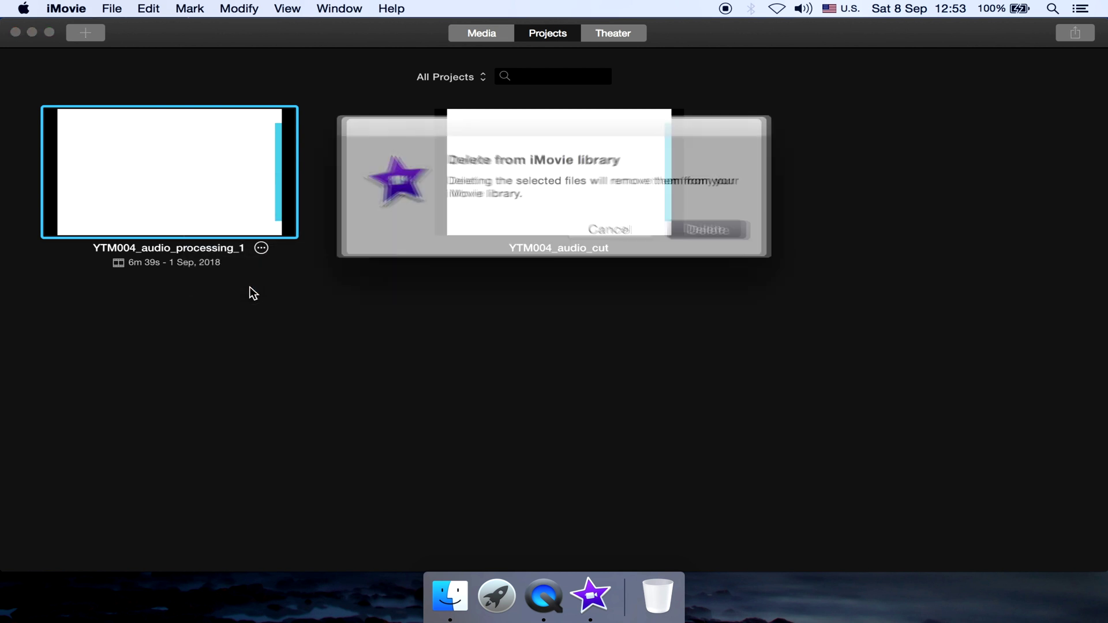
left_click(668, 226)
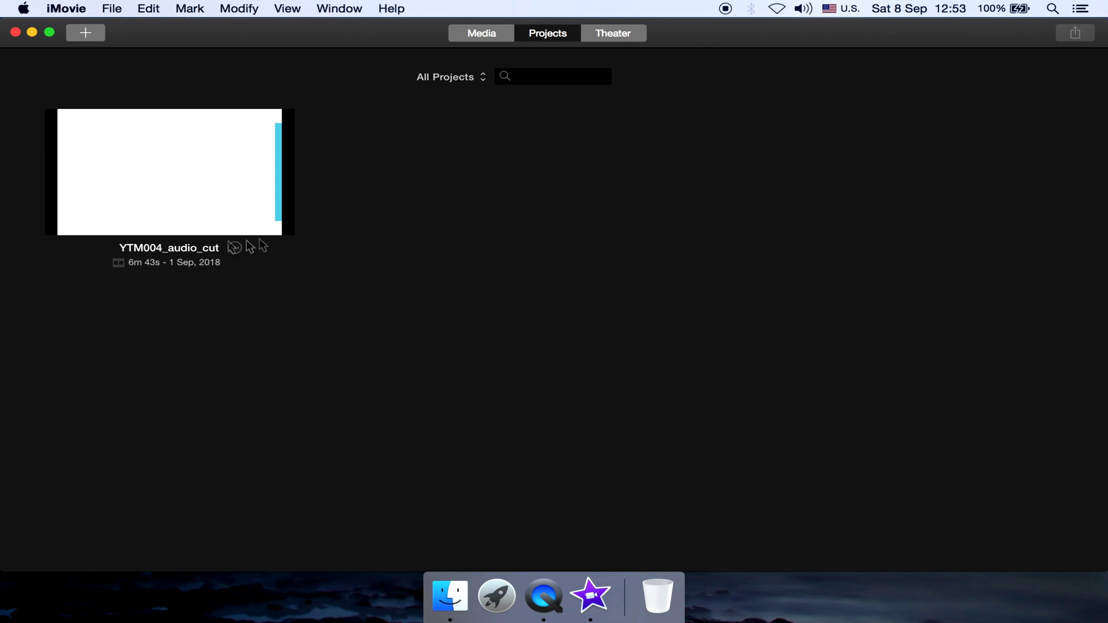
left_click(15, 32)
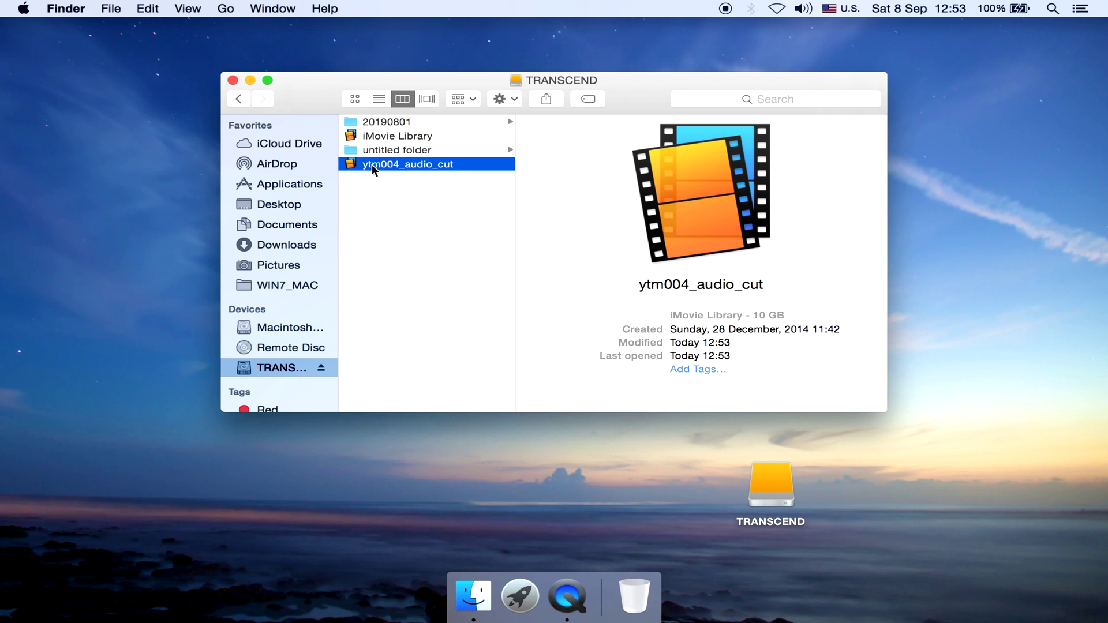
left_click(414, 150)
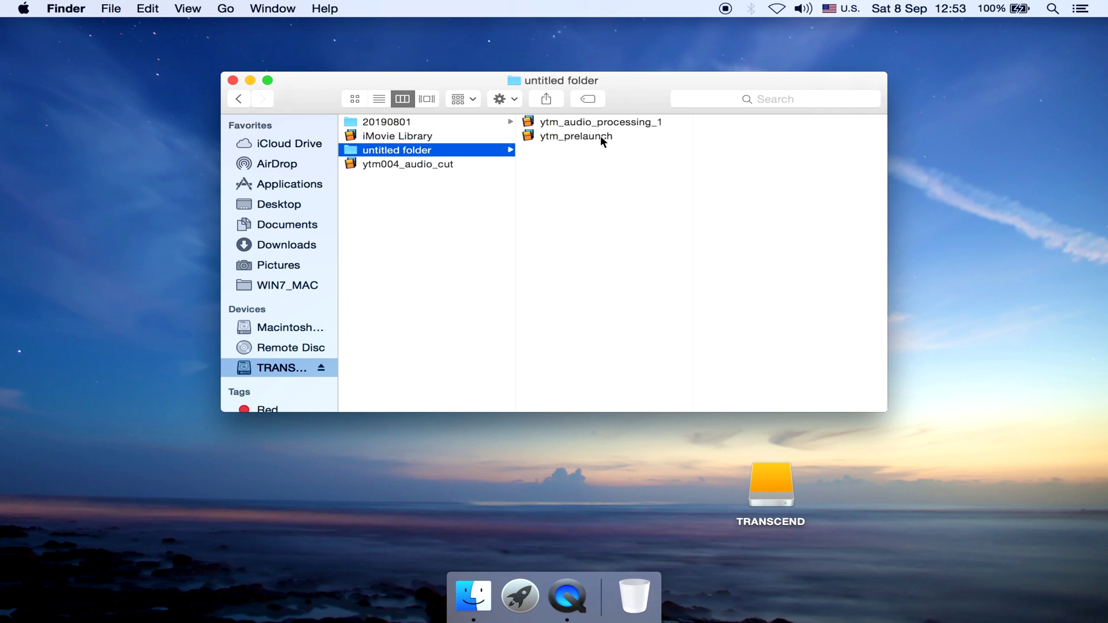
left_click(612, 121)
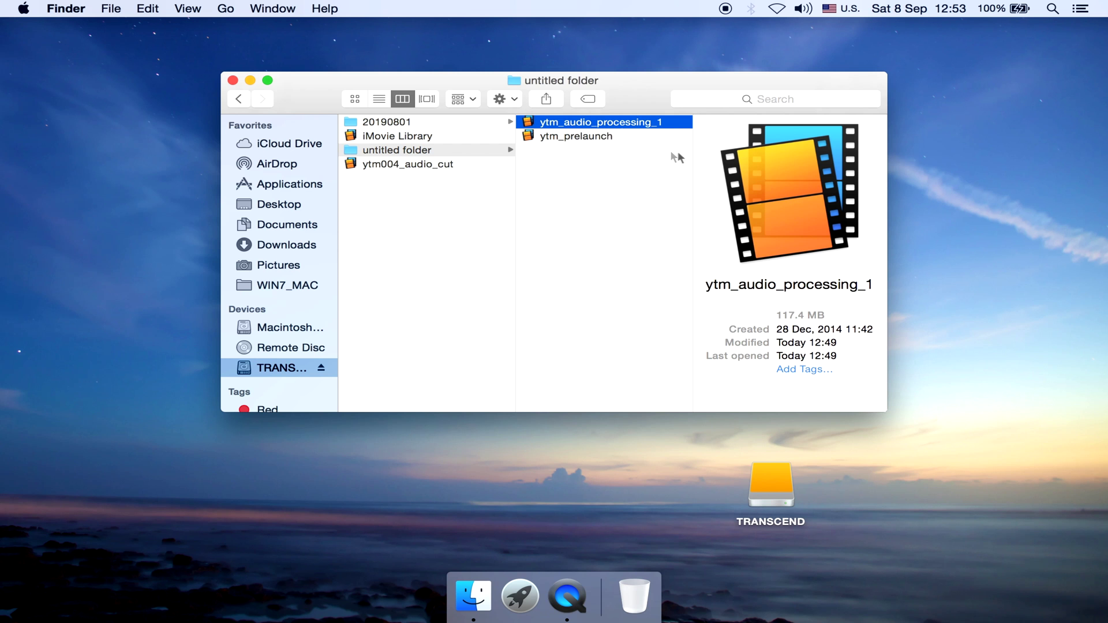
left_click(609, 136)
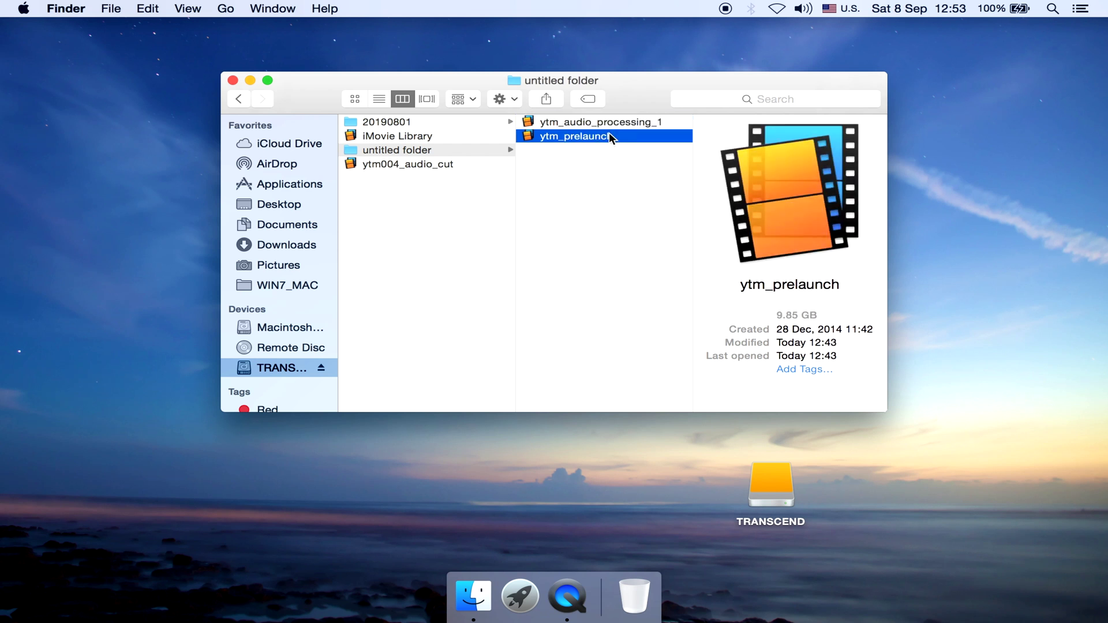
left_click(445, 168)
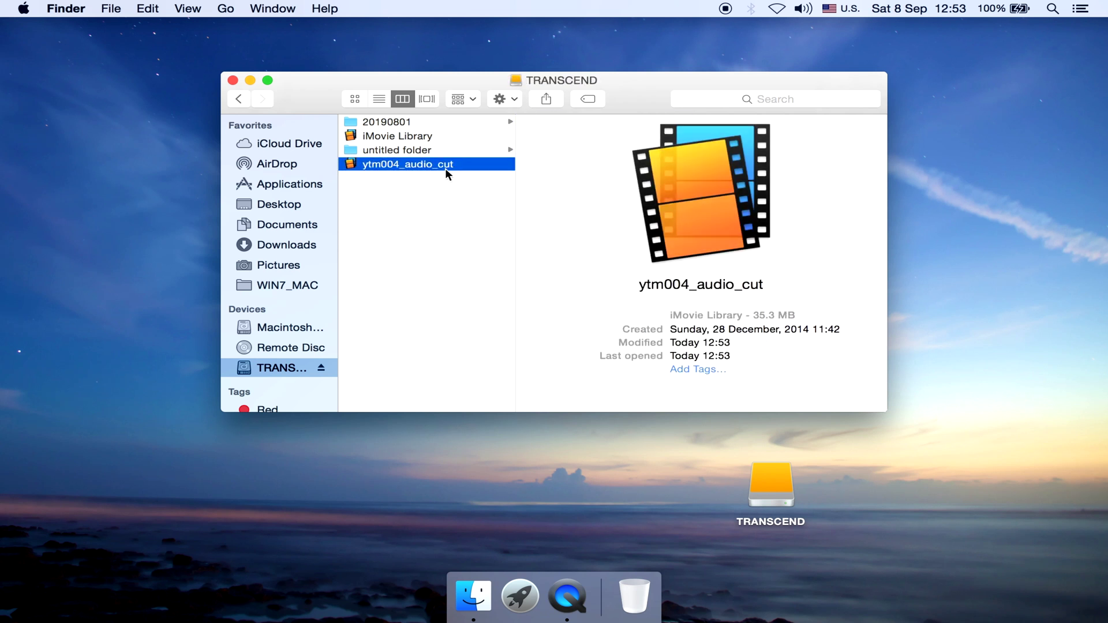